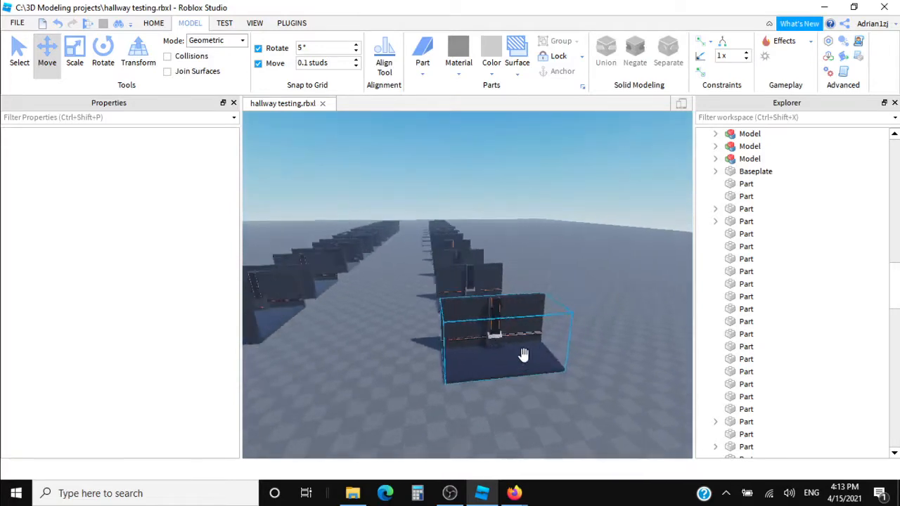
Look over the two rows of wall sections and approach the nearest one.
key("w")
key("s")
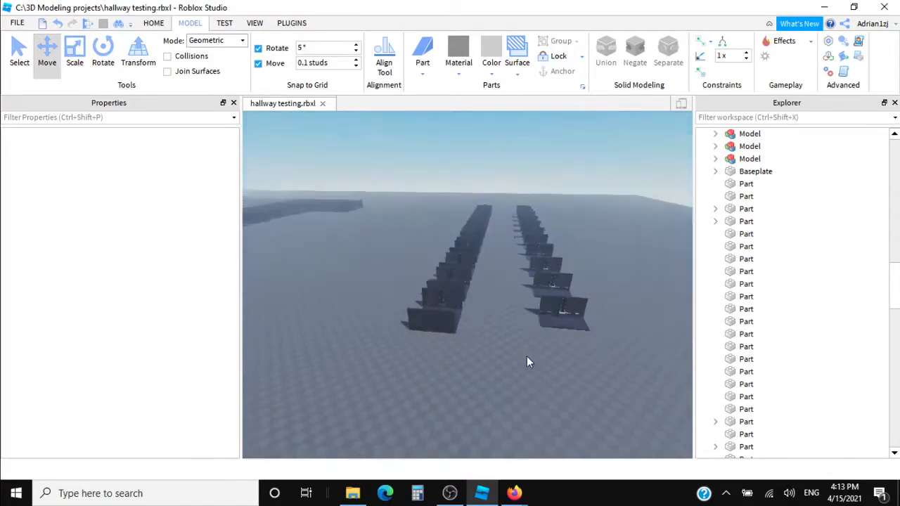
right_click_drag(489, 252, 489, 252)
key("a")
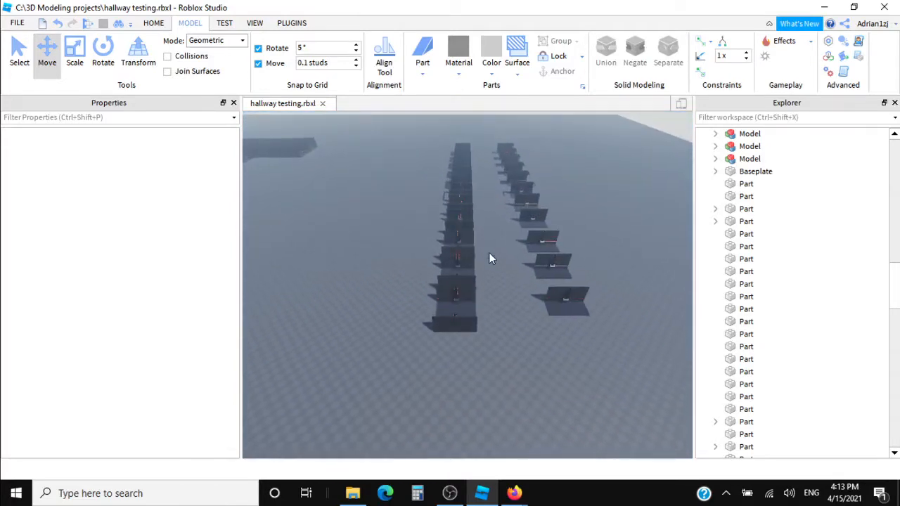
key("d")
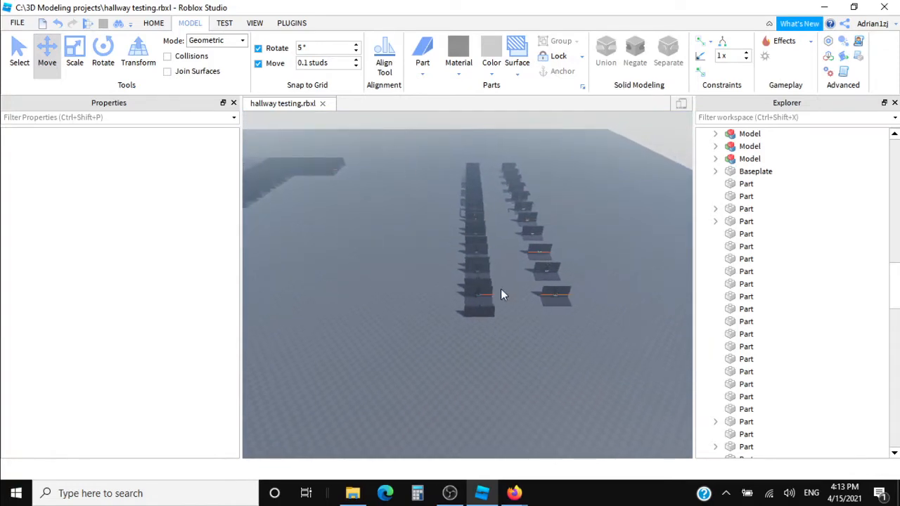
key("w")
key("d")
right_click_drag(531, 336, 531, 318)
key("w")
key("w")
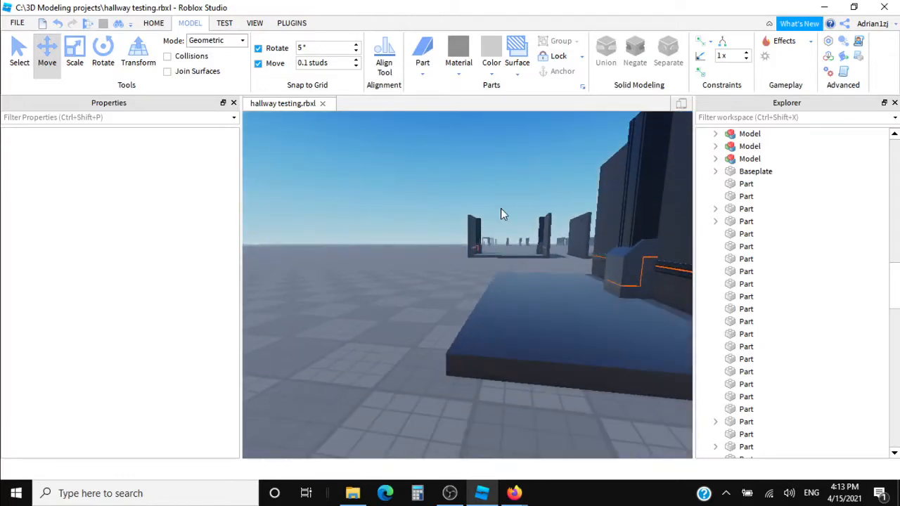
Examine the nearest wall section's pillar, orange strips, side edge and floor slab from several angles.
key("w")
key("d")
key("a")
right_click_drag(515, 238, 514, 232)
key("s")
key("w")
key("s")
key("s")
key("d")
right_click_drag(519, 290, 517, 288)
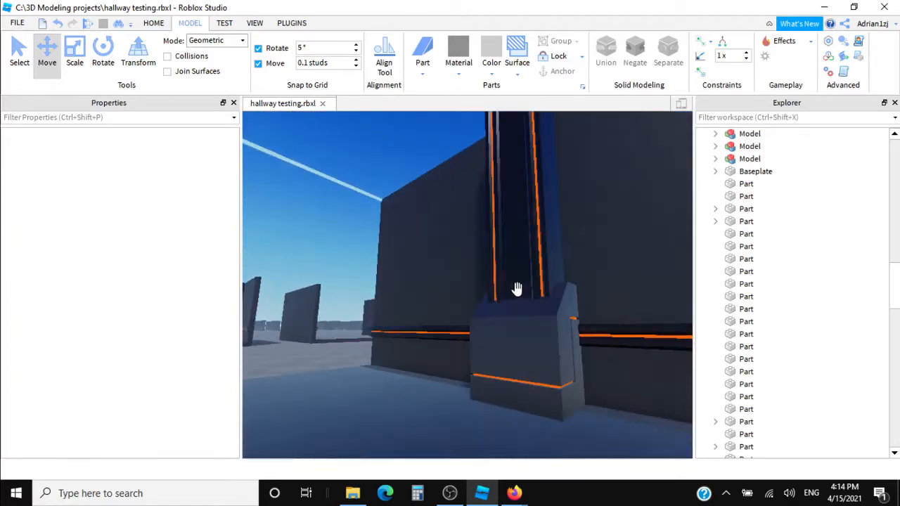
right_click_drag(517, 289, 538, 293)
key("s")
key("w")
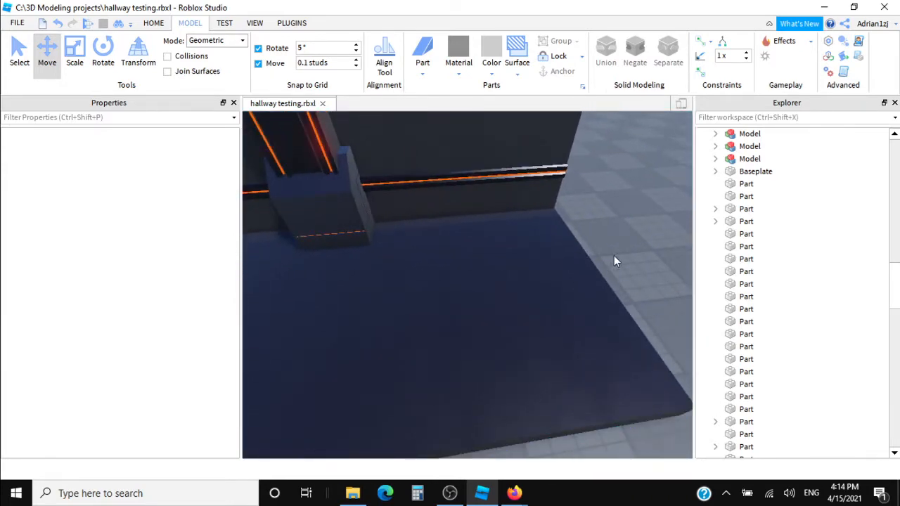
right_click_drag(614, 255, 614, 253)
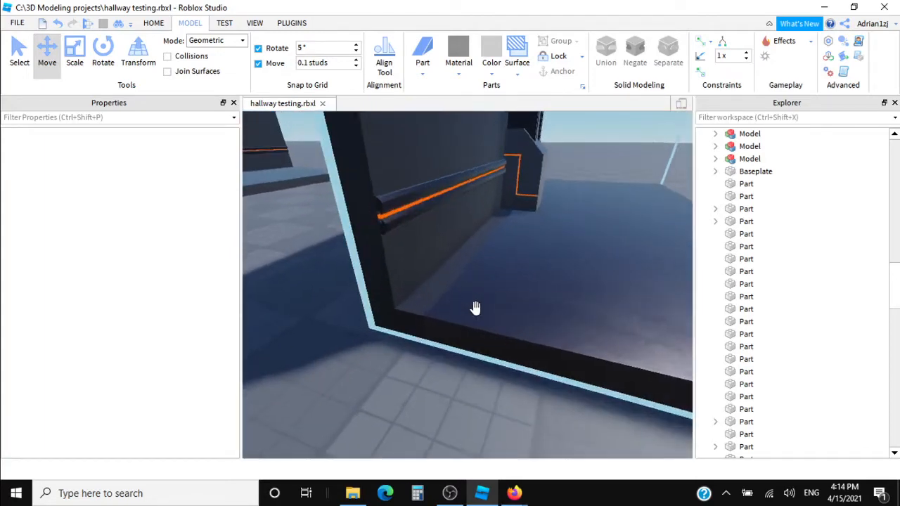
right_click_drag(475, 308, 421, 280)
View a pair of facing wall sections from the open end to judge them as a hallway.
key("w")
scroll(476, 272, "down", 5)
scroll(476, 272, "up", 6)
key("w")
key("e")
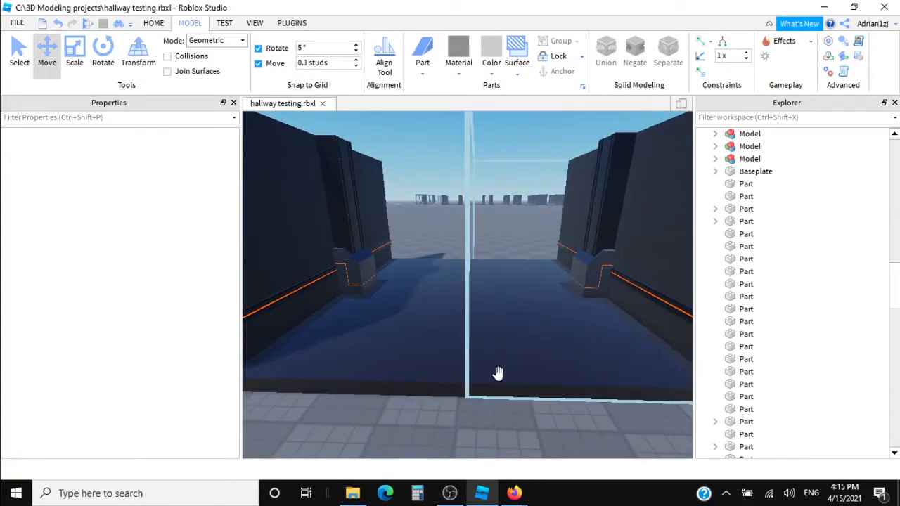
right_click_drag(497, 373, 462, 401)
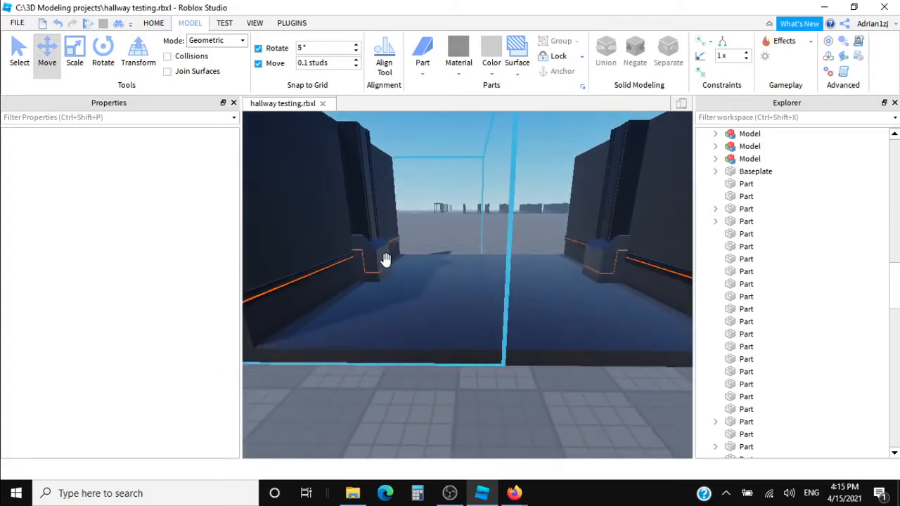
key("d")
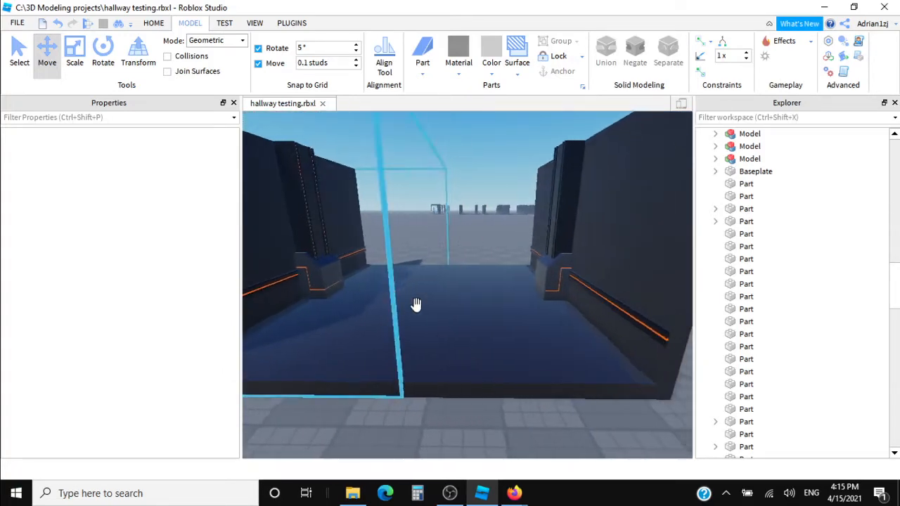
key("d")
key("d")
right_click_drag(491, 358, 490, 358)
Inspect the wall panels and pillar bases from inside the facing pair of sections.
key("w")
key("w")
key("w")
key("w")
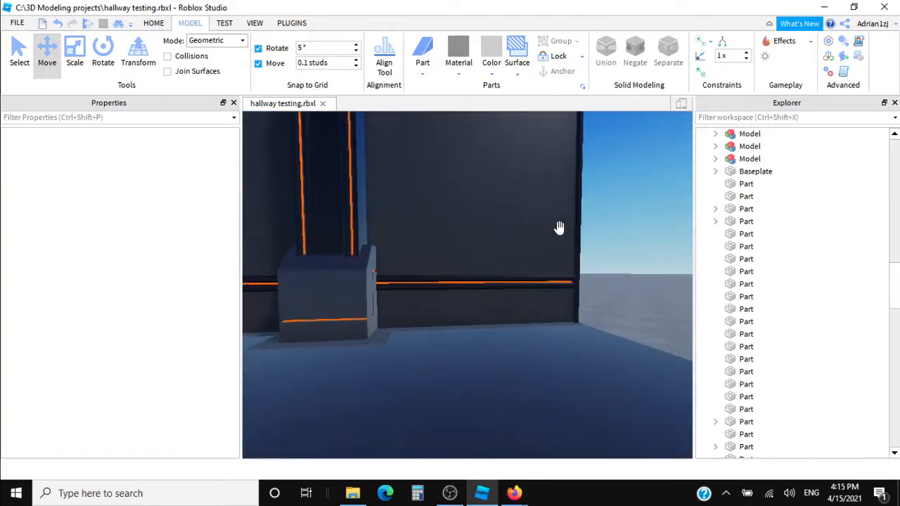
key("s")
right_click_drag(468, 295, 467, 295)
key("a")
key("a")
key("d")
key("w")
key("a")
key("s")
key("w")
right_click_drag(342, 306, 344, 306)
Group the two facing wall sections into a single hallway model.
key("s")
left_click(442, 278)
left_click(503, 279, "ctrl")
right_click(503, 279)
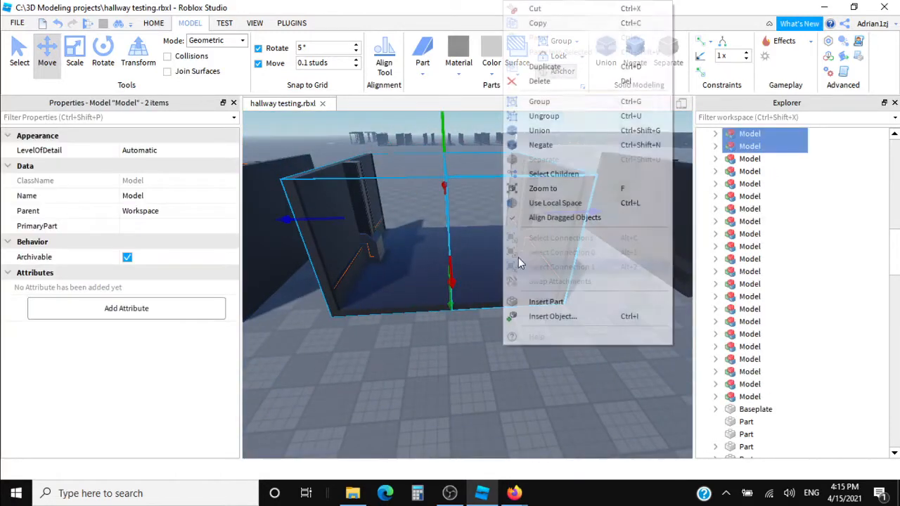
left_click(569, 102)
Duplicate the grouped hallway model and move the copy lengthwise so it continues the original end to end.
right_click_drag(522, 223, 522, 223)
key("a")
key("ctrl+d")
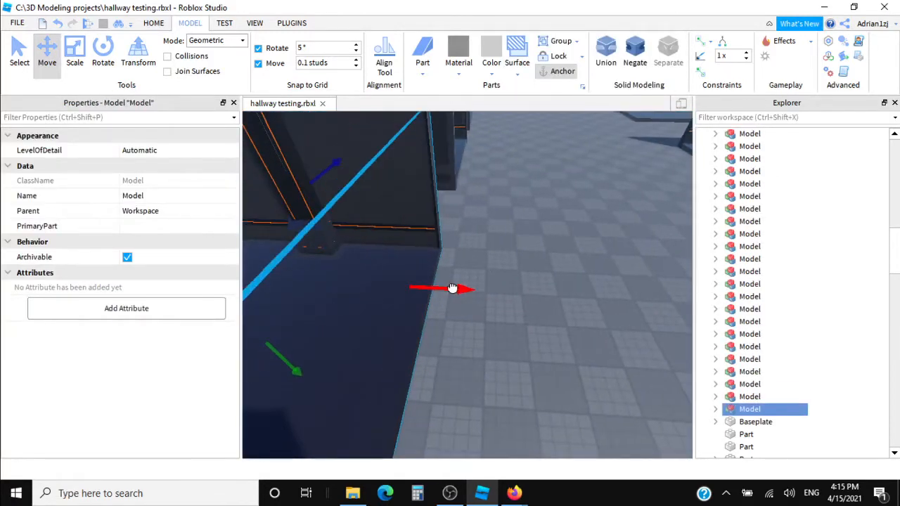
key("a")
left_click_drag(453, 289, 546, 239)
key("w")
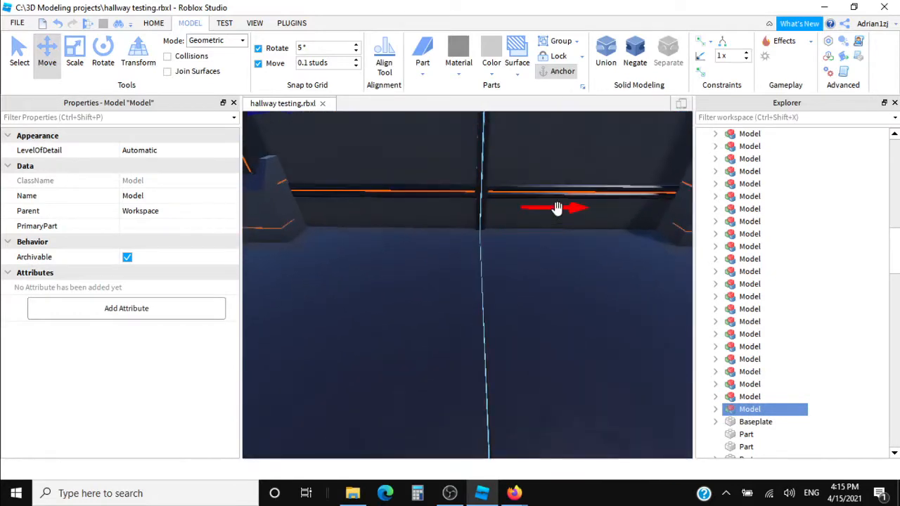
right_click_drag(562, 209, 600, 207)
left_click(625, 199)
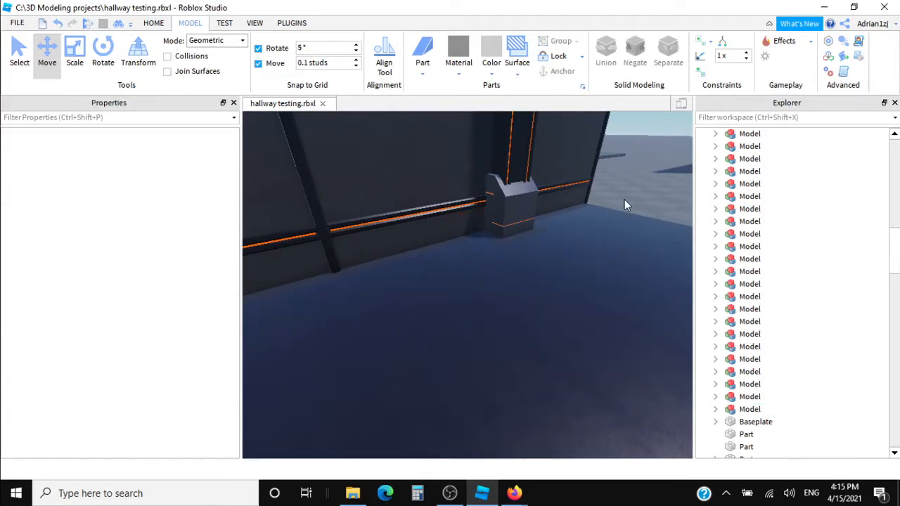
Look down the extended hallway from inside and from its open end.
key("a")
right_click_drag(530, 308, 498, 317)
key("s")
key("w")
key("s")
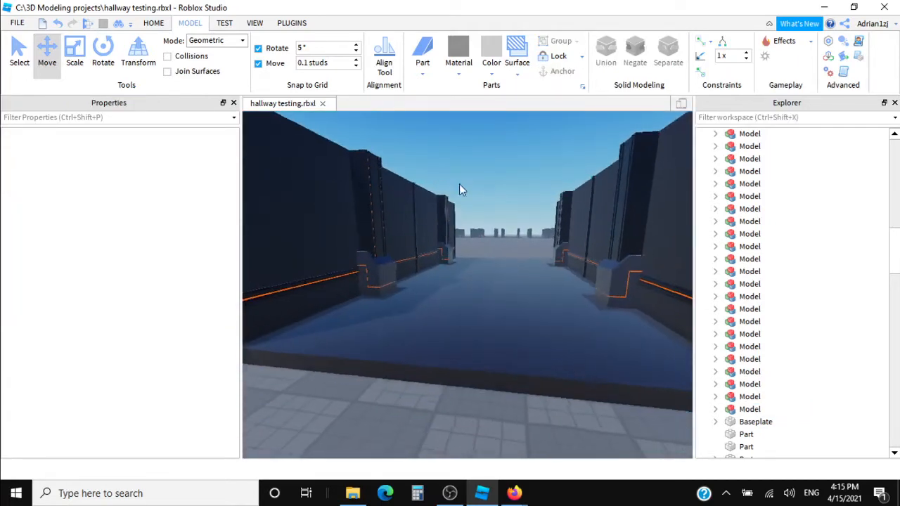
key("w")
right_click_drag(531, 223, 537, 221)
key("s")
key("w")
Group the facing wall sections of the next hallway variant into one model.
right_click_drag(550, 283, 551, 285)
key("s")
left_click(549, 287)
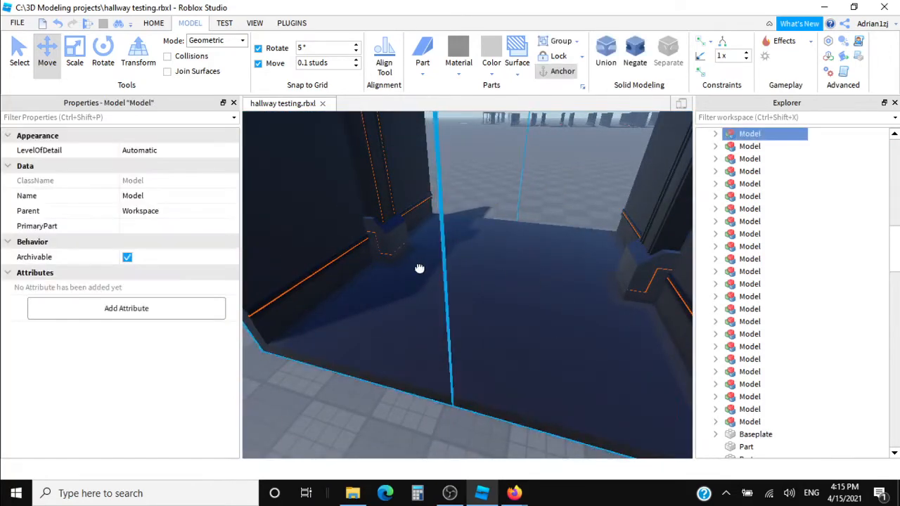
left_click(419, 267, "ctrl")
right_click(420, 268)
left_click(446, 106)
Duplicate the second grouped hallway and slide the copy lengthwise against its end.
key("d")
right_click_drag(521, 156, 518, 159)
key("s")
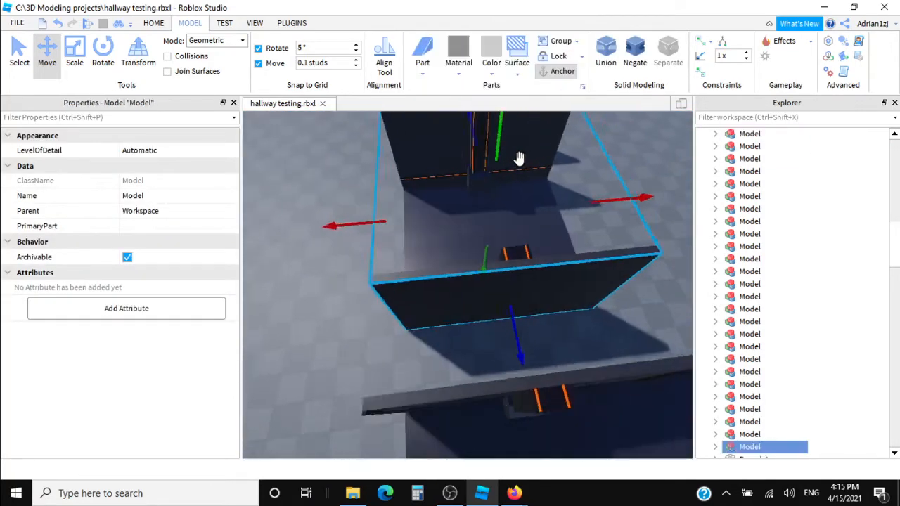
key("ctrl+d")
left_click_drag(361, 224, 419, 214)
key("w")
key("d")
left_click(483, 349)
Examine the second extended hallway by moving through its interior.
key("w")
right_click_drag(483, 349, 493, 342)
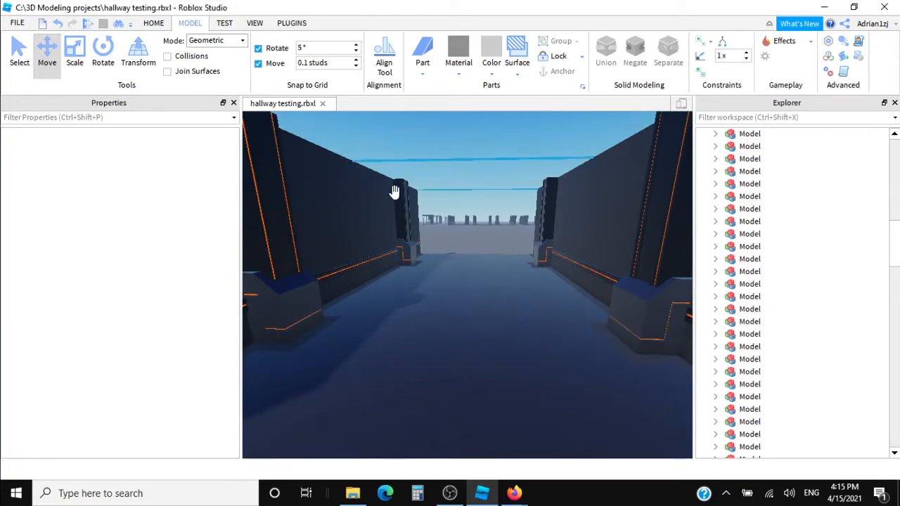
right_click_drag(483, 193, 483, 194)
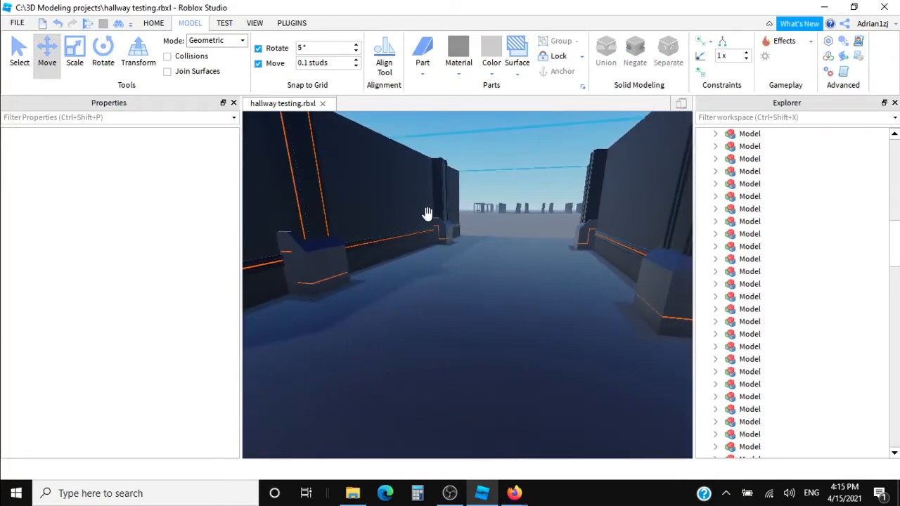
right_click_drag(378, 198, 378, 199)
key("e")
left_click(416, 237)
key("d")
right_click_drag(464, 228, 508, 227)
key("w")
left_click(497, 221)
Select the duplicated segments of both hallways and delete them.
key("w")
key("d")
key("s")
key("a")
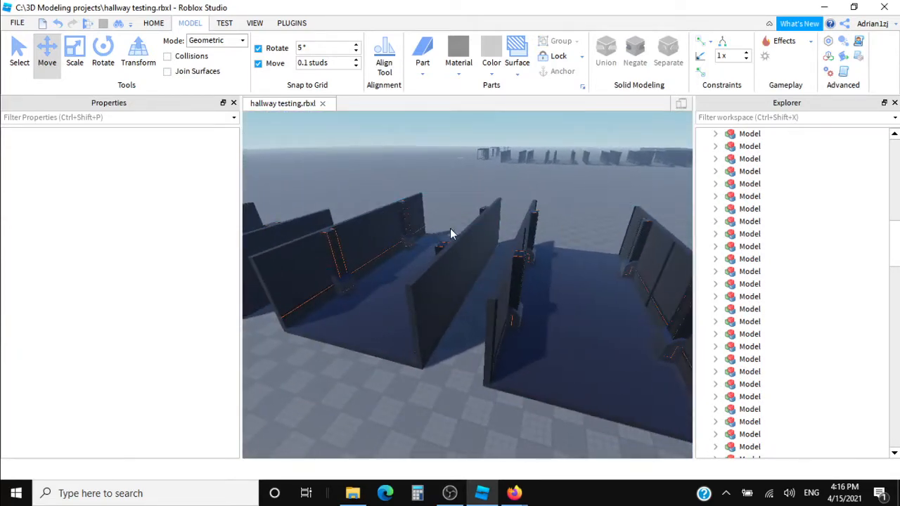
left_click(482, 222)
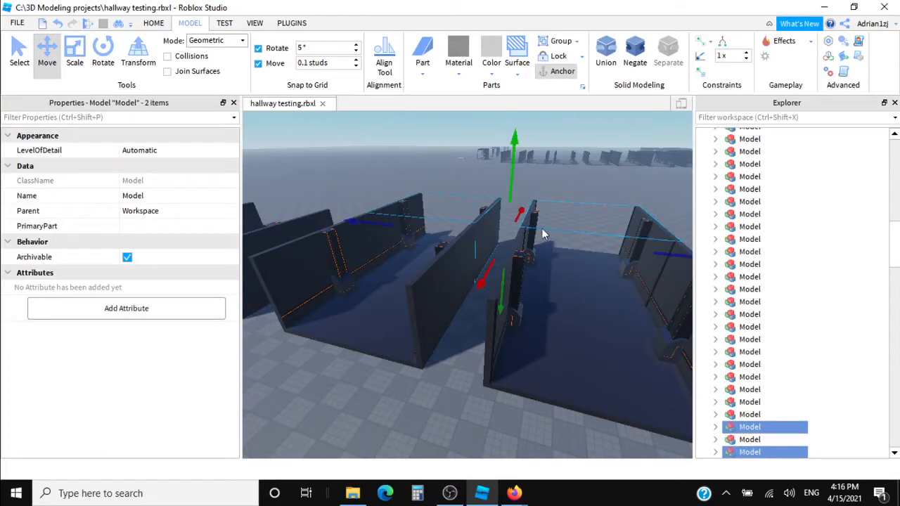
key("Delete")
Fly past the hallway variants and approach another wall section for comparison.
key("d")
right_click_drag(524, 246, 524, 245)
key("w")
key("d")
key("s")
key("w")
key("s")
key("w")
key("d")
key("w")
key("s")
key("w")
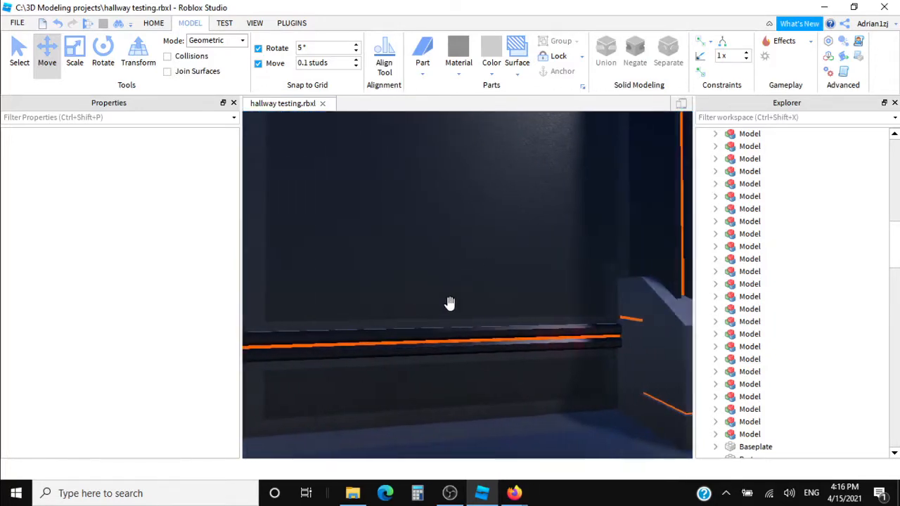
Inspect the wall section's panel border, orange trim strip, pillar top and pillar base close up.
key("d")
key("w")
key("e")
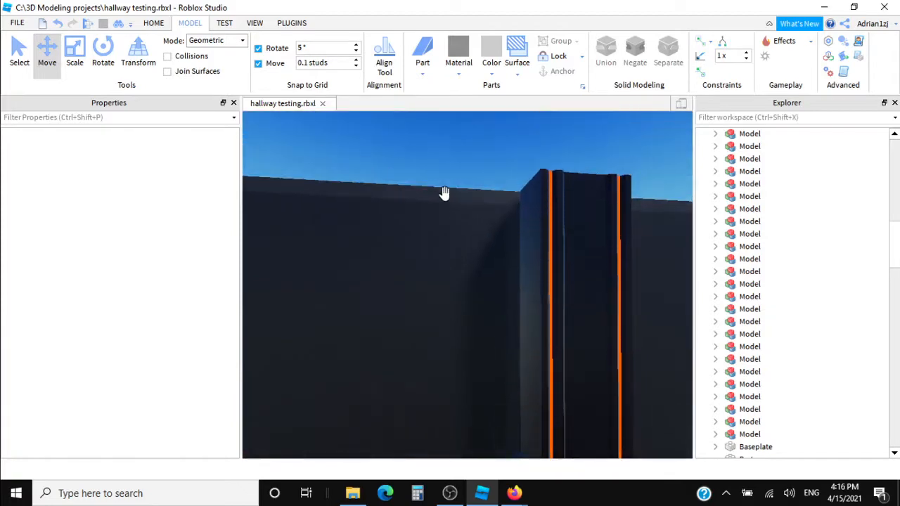
key("q")
right_click_drag(523, 326, 518, 328)
key("d")
key("d")
key("w")
key("s")
key("a")
key("w")
key("w")
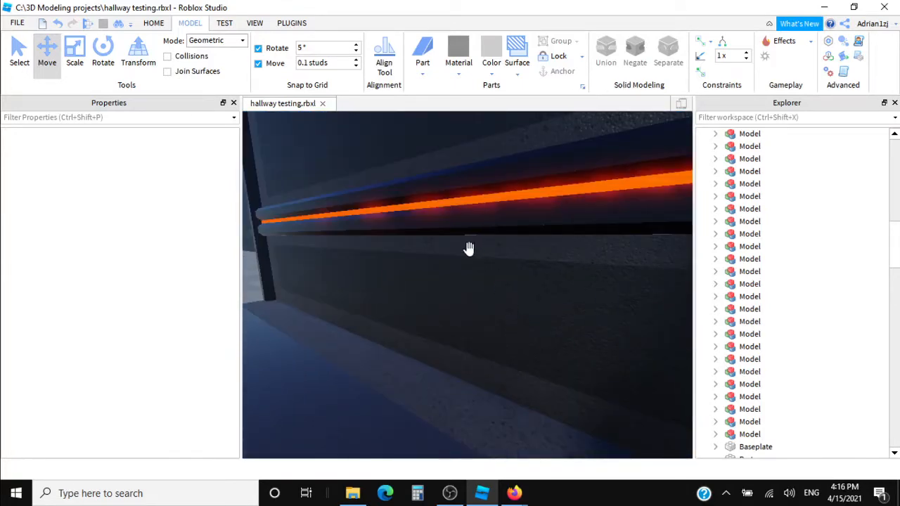
right_click_drag(477, 244, 476, 244)
key("e")
right_click_drag(485, 300, 513, 276)
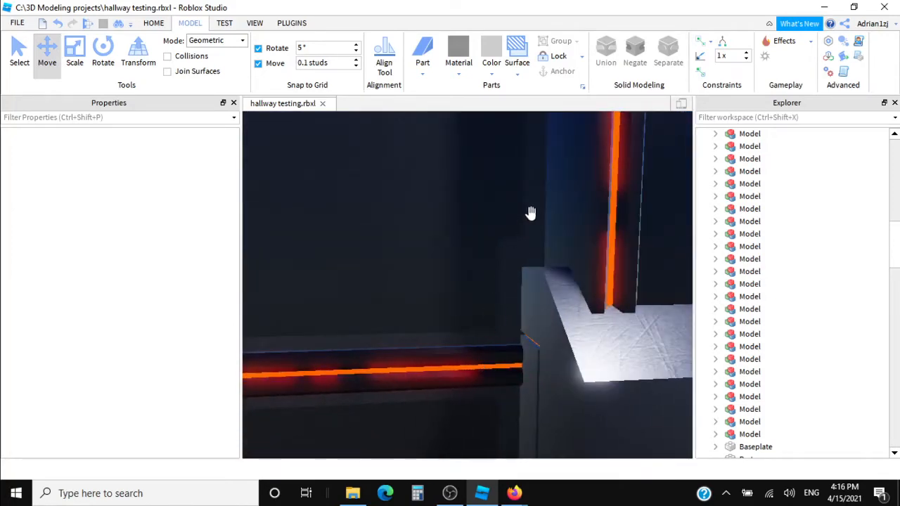
right_click_drag(531, 214, 474, 258)
right_click_drag(426, 279, 550, 289)
Duplicate the end wall section and ungroup the copy into separate parts.
left_click(548, 292)
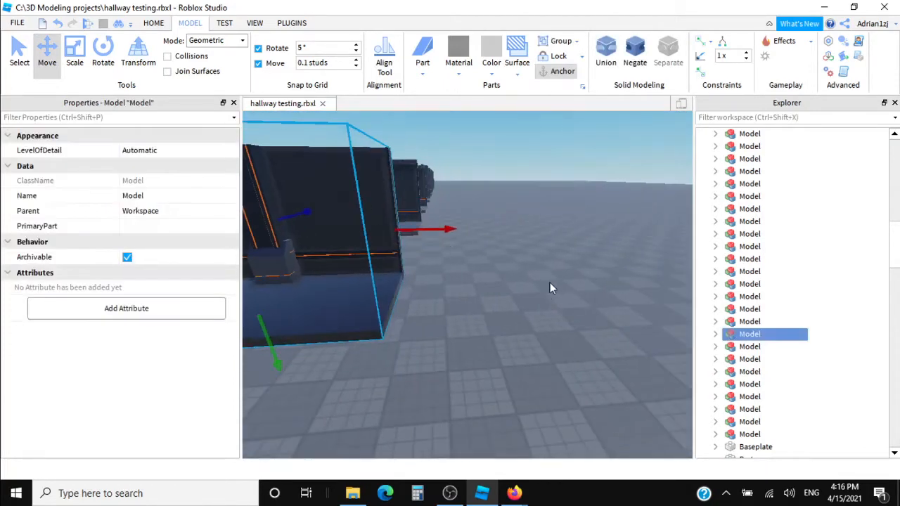
key("f")
right_click(629, 345)
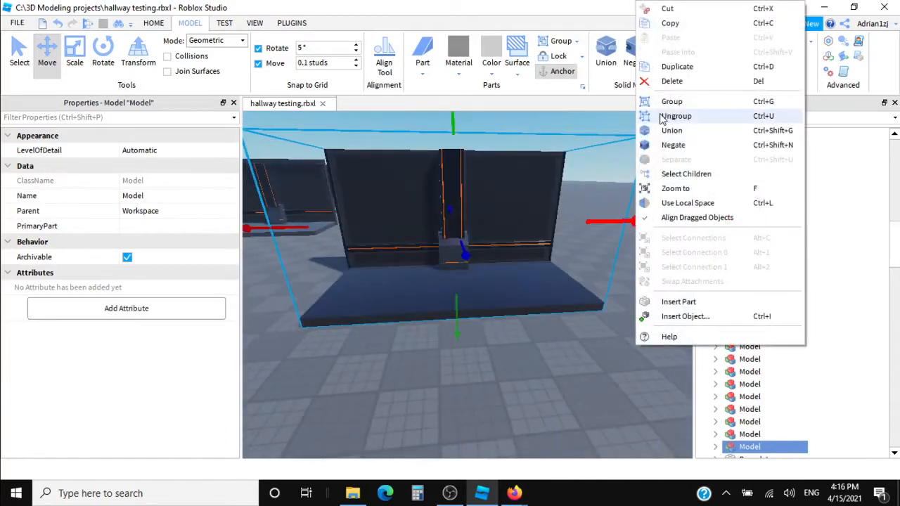
left_click(675, 116)
left_click(630, 344)
Duplicate a small black concrete block from the ungrouped wall section and move the copy sideways into open space.
scroll(547, 209, "up", 5)
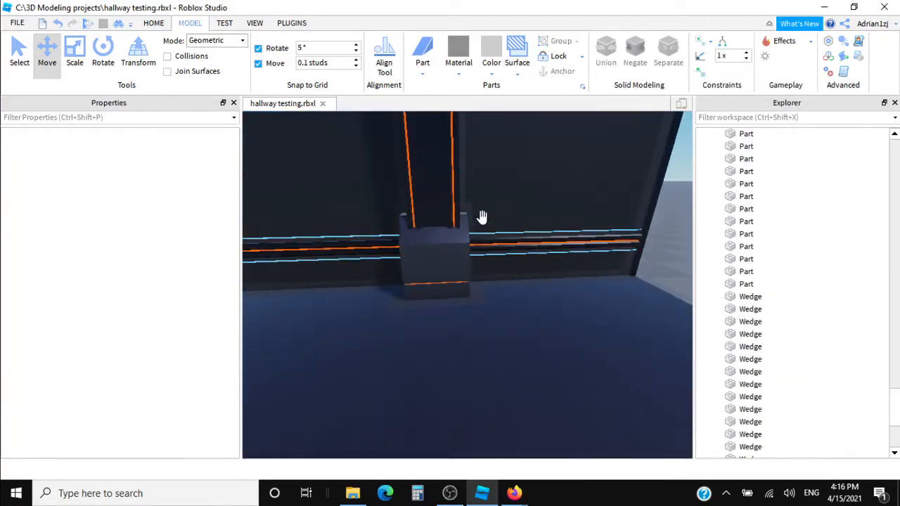
key("d")
left_click(413, 210)
key("ctrl+d")
left_click_drag(431, 214, 571, 226)
key("d")
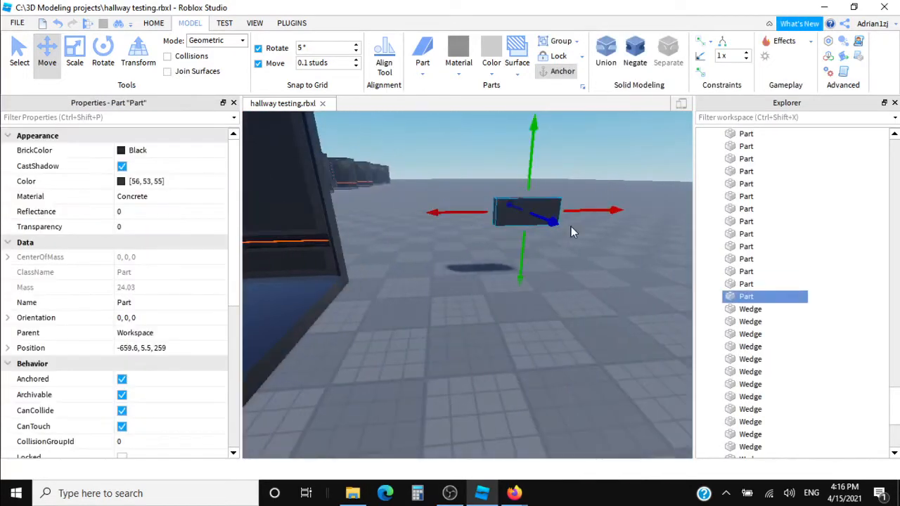
key("a")
Darken the duplicated block's color to RGB 15, 14, 14.
left_click(255, 23)
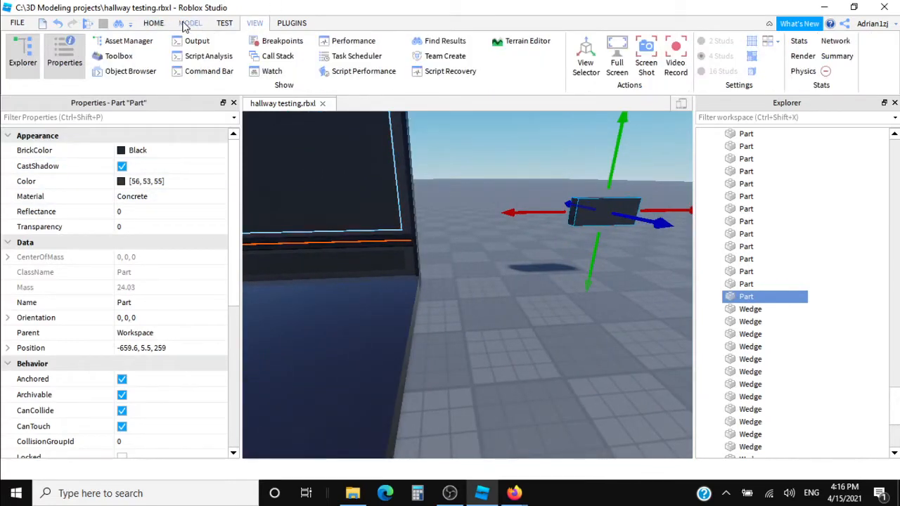
left_click(187, 24)
key("f")
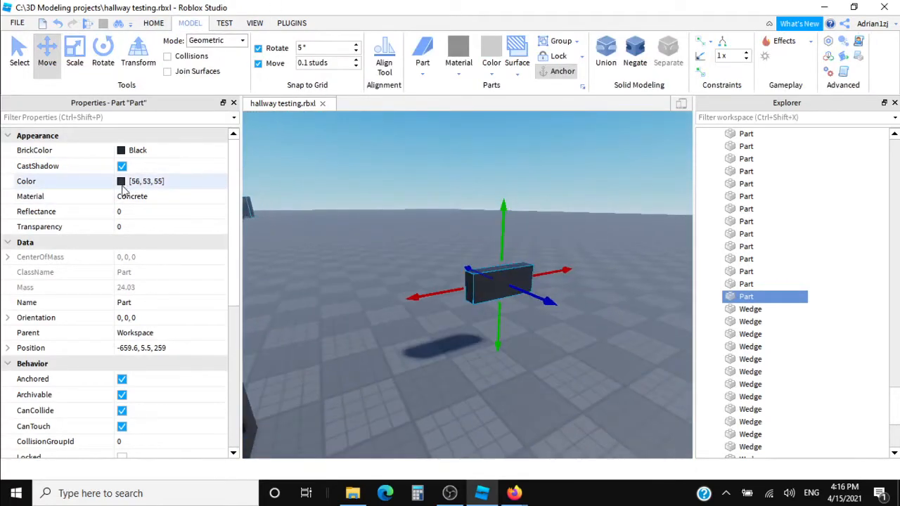
left_click(122, 183)
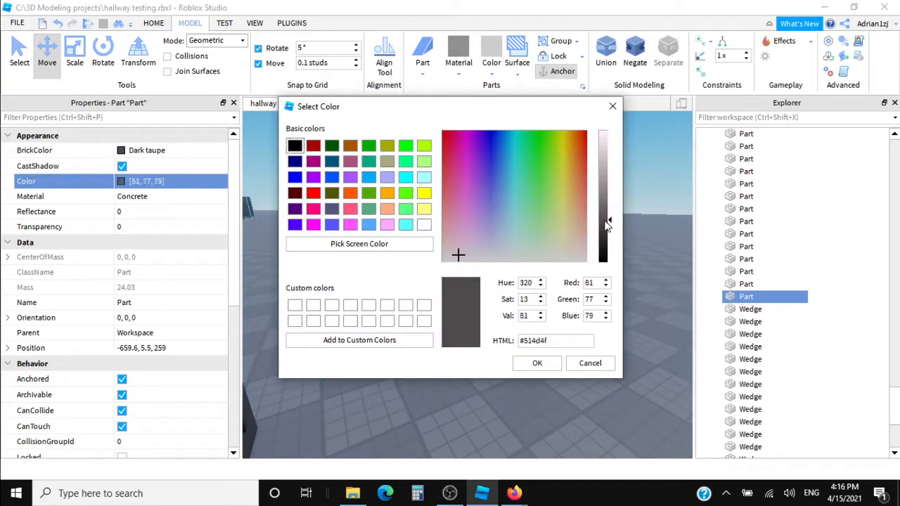
left_click(554, 371)
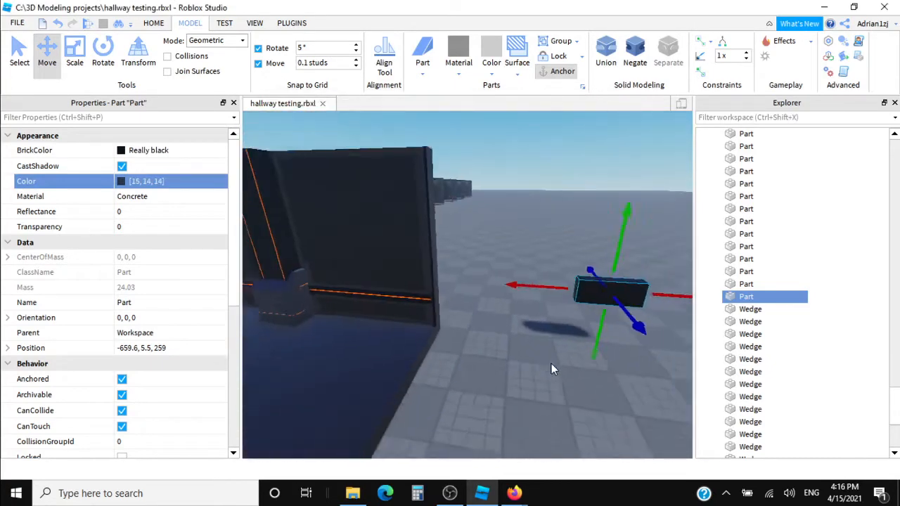
left_click(542, 340)
left_click(583, 291)
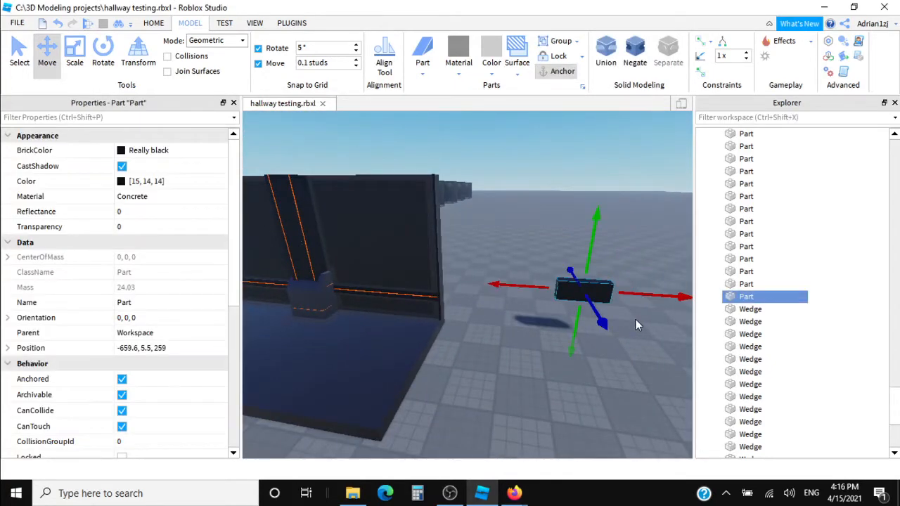
Delete the darkened concrete block and the remaining ungrouped parts of the copied wall section.
key("Delete")
right_click_drag(636, 319, 628, 317)
scroll(628, 317, "down", 3)
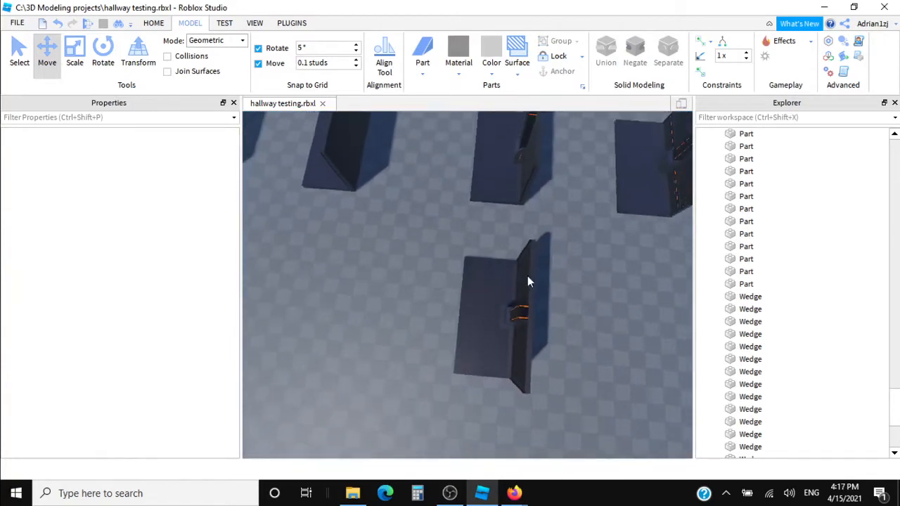
left_click_drag(444, 260, 561, 422)
Group the two facing open-topped wall sections into one hallway model.
key("w")
right_click_drag(500, 341, 438, 255)
key("w")
left_click(438, 255)
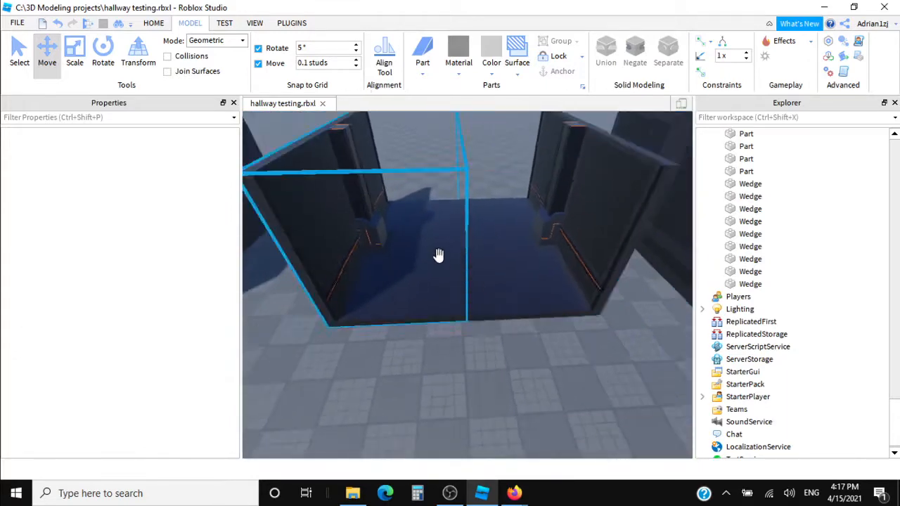
scroll(533, 264, "down", 2)
right_click(533, 271)
left_click(534, 100)
scroll(528, 324, "up", 5)
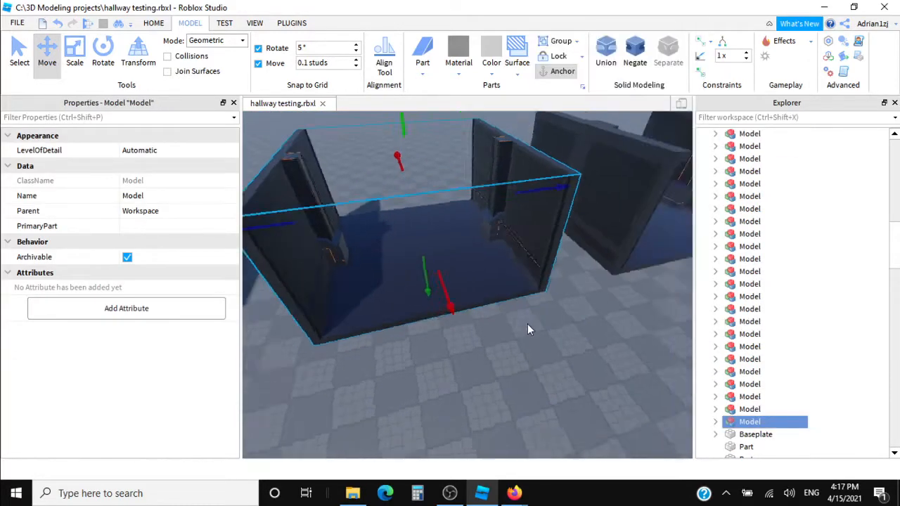
Duplicate the grouped hallway model and place the copy end to end with the original.
key("ctrl+d")
key("a")
left_click_drag(527, 328, 490, 328)
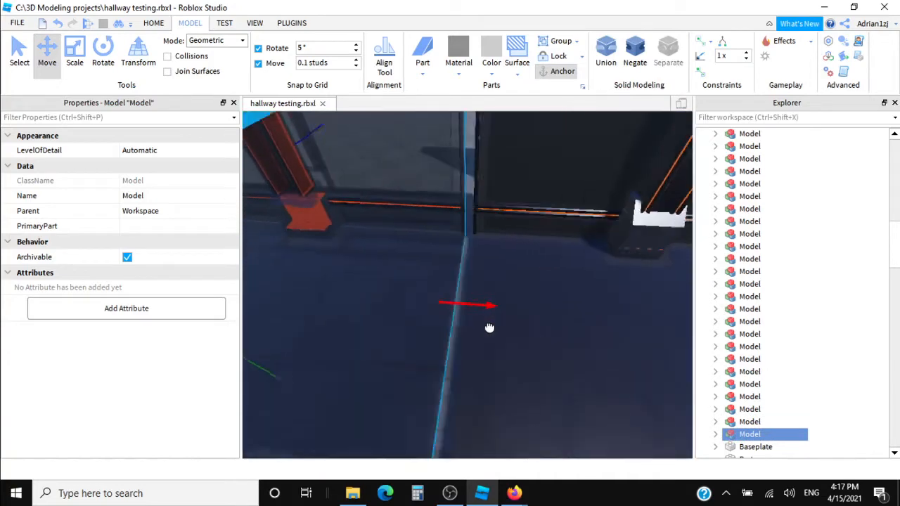
right_click_drag(527, 319, 465, 245)
left_click(465, 246)
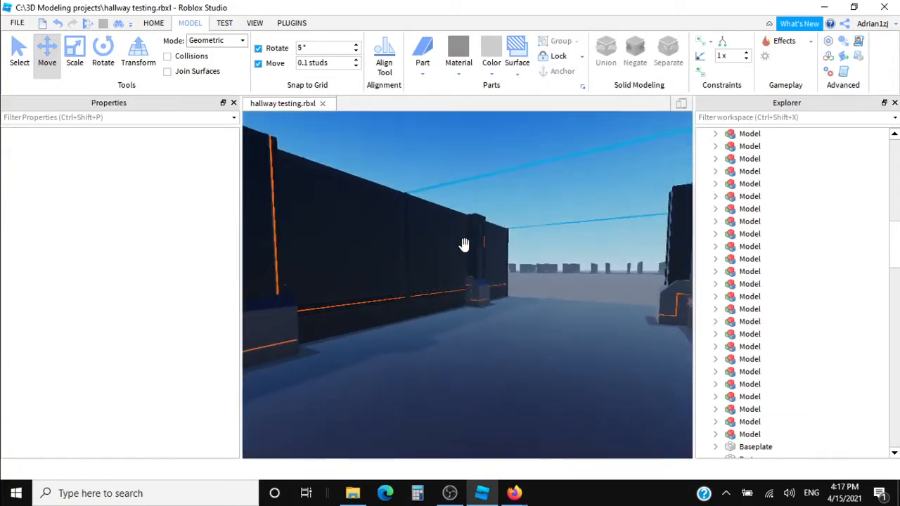
Look along the joined open-topped corridor from inside and delete the duplicated hallway model.
key("s")
right_click_drag(532, 292, 573, 325)
key("w")
left_click(536, 302)
key("s")
key("w")
key("s")
key("s")
key("Delete")
Examine the next hallway variant with dark frame beams around its edges.
key("w")
key("w")
right_click_drag(512, 315, 436, 262)
right_click_drag(616, 384, 616, 385)
key("w")
key("w")
key("w")
key("w")
right_click_drag(575, 329, 575, 330)
key("w")
key("w")
key("w")
Group the two facing wall sections with frame beams into one hallway model.
left_click(530, 353)
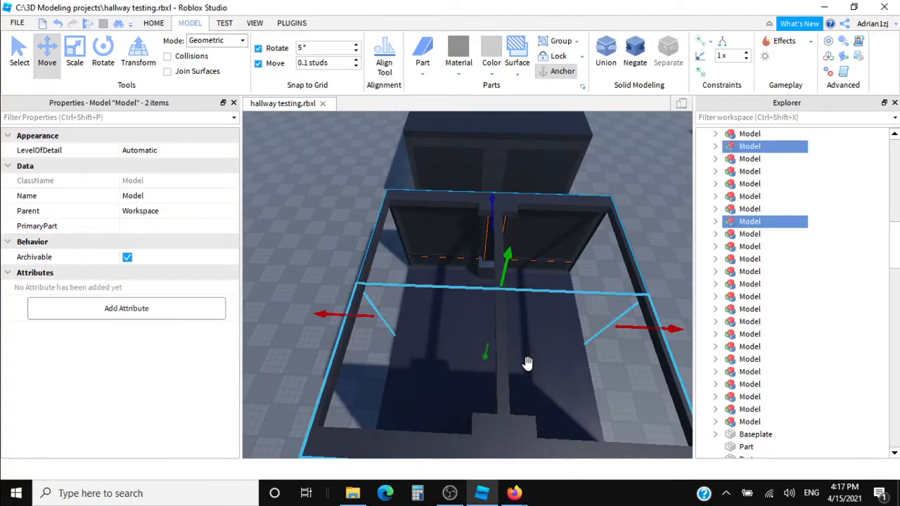
right_click(527, 363)
left_click(556, 268)
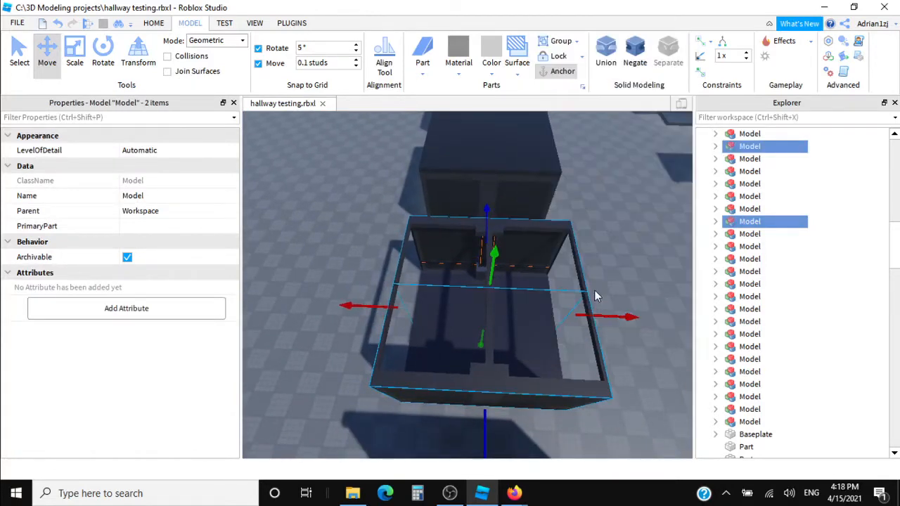
right_click(593, 261)
left_click(630, 103)
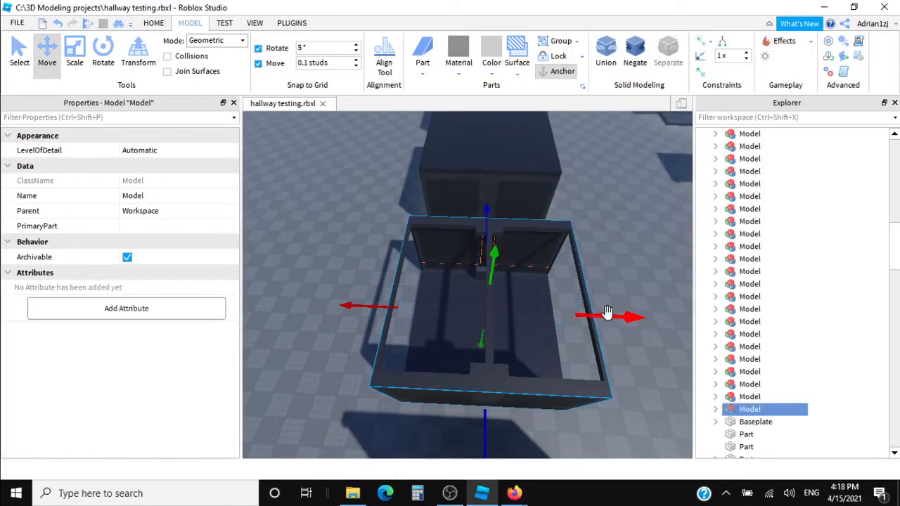
Duplicate the beam-framed hallway model and place the copy end to end with the original.
scroll(607, 311, "up", 5)
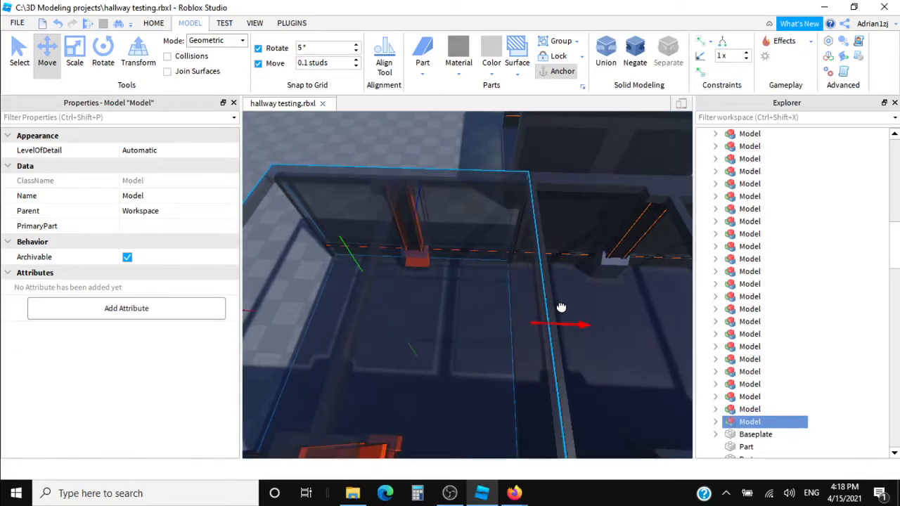
right_click_drag(563, 307, 453, 138)
left_click(443, 149)
Look through the joined beam-framed corridor from inside and delete the duplicated model.
right_click_drag(517, 235, 525, 258)
key("s")
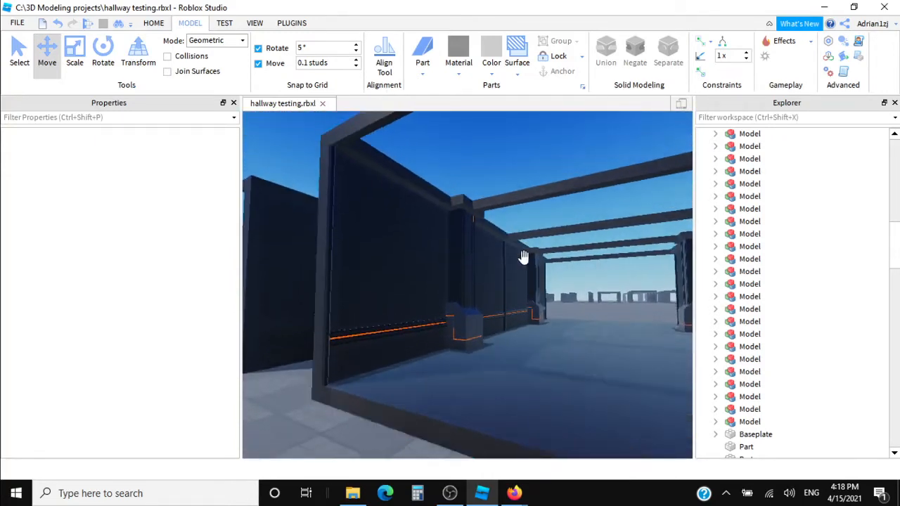
key("w")
right_click_drag(548, 292, 548, 291)
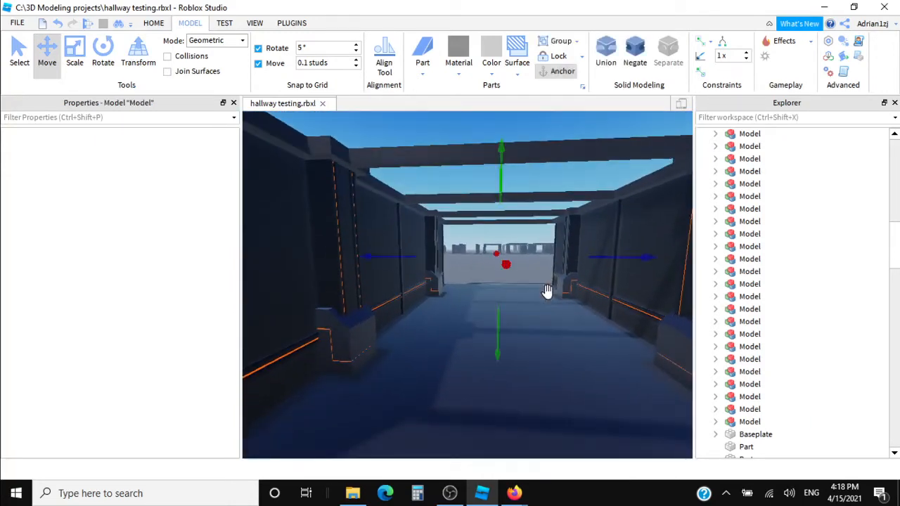
key("s")
key("Delete")
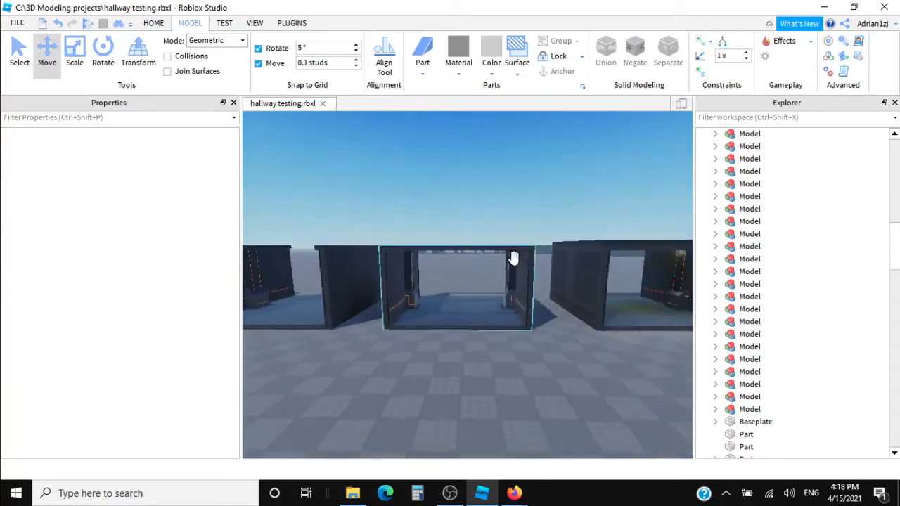
Survey the row of hallway variants and examine the section with a lit ceiling.
key("w")
right_click_drag(514, 258, 477, 318)
key("s")
key("s")
key("w")
key("s")
key("w")
left_click(487, 286)
left_click(476, 318)
key("s")
key("w")
key("w")
key("s")
left_click(477, 317)
key("s")
Duplicate the roofed wall section with ceiling lights, move the copy into open space and ungroup it.
right_click_drag(516, 292, 517, 290)
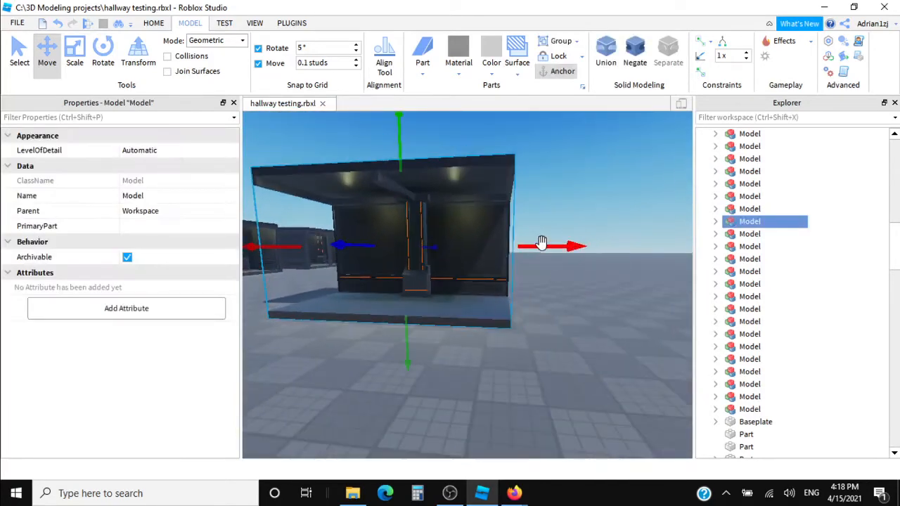
key("ctrl+d")
left_click_drag(541, 243, 598, 264)
key("s")
key("w")
right_click(588, 259)
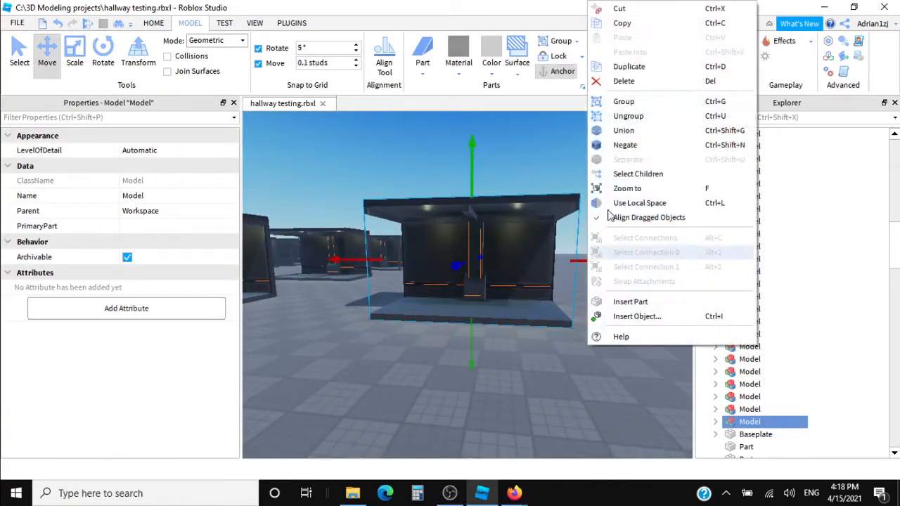
left_click(633, 121)
left_click(614, 332)
Examine the ceiling, its light spots and the wall panels of the ungrouped roofed section.
key("w")
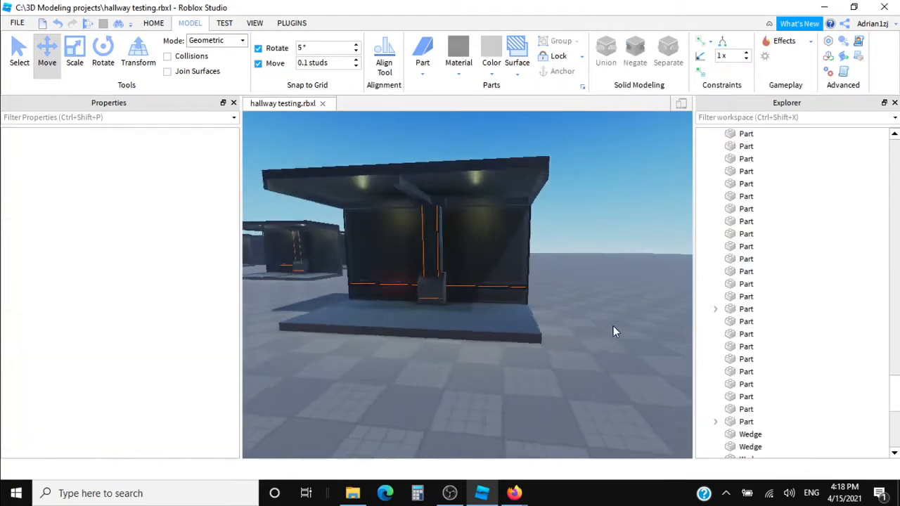
right_click_drag(614, 326, 614, 325)
key("d")
key("w")
key("w")
key("s")
right_click_drag(566, 264, 567, 264)
key("a")
right_click_drag(569, 232, 570, 240)
key("w")
key("s")
key("w")
Shift the transparent concrete part below the ceiling vertically and undo the move.
right_click_drag(594, 315, 585, 300)
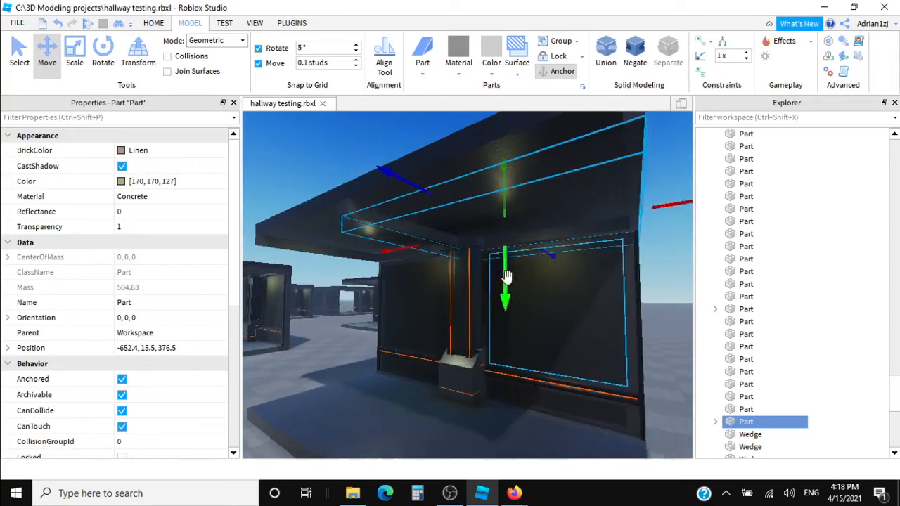
key("w")
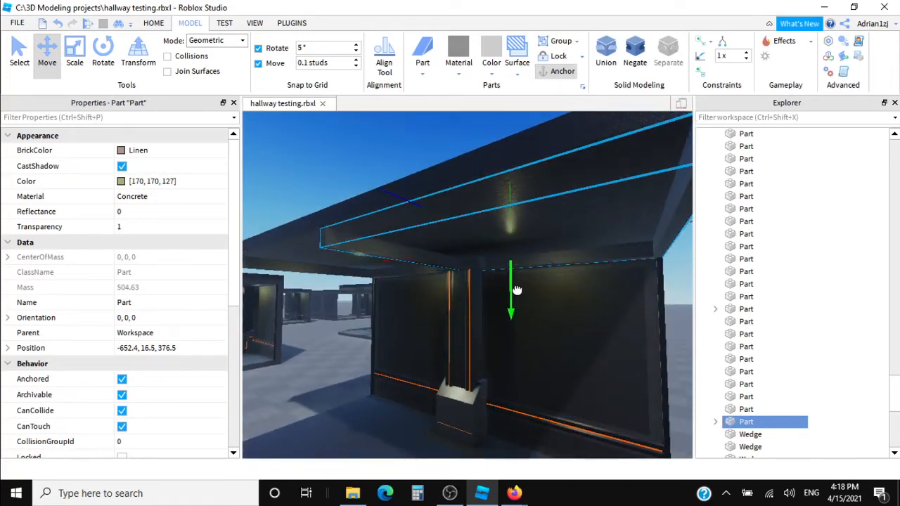
key("d")
right_click_drag(517, 291, 517, 289)
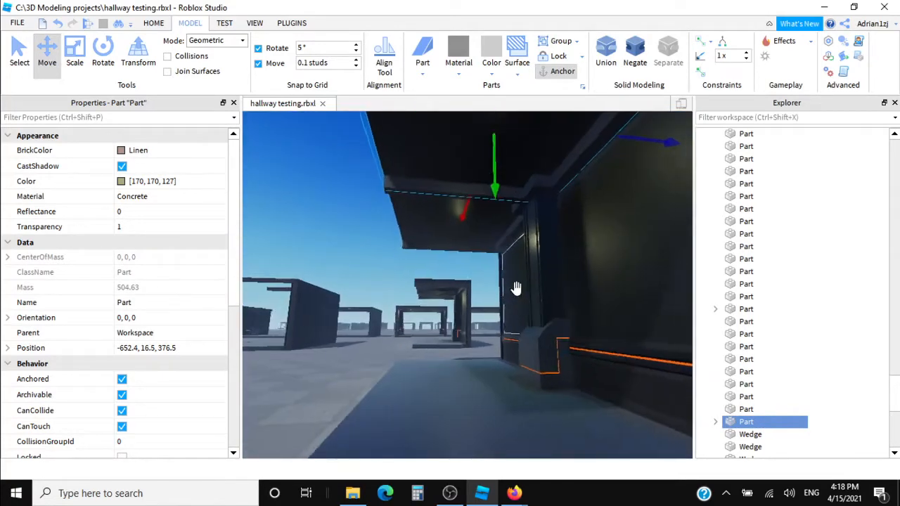
left_click(371, 182)
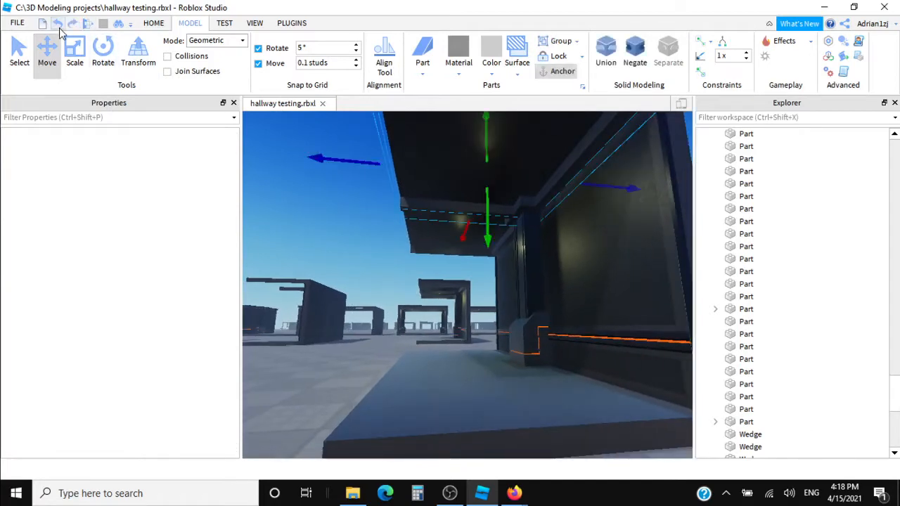
left_click(346, 364)
Set the Lighting ClockTime to 24 for a night scene.
key("s")
right_click_drag(361, 332, 361, 332)
key("w")
key("s")
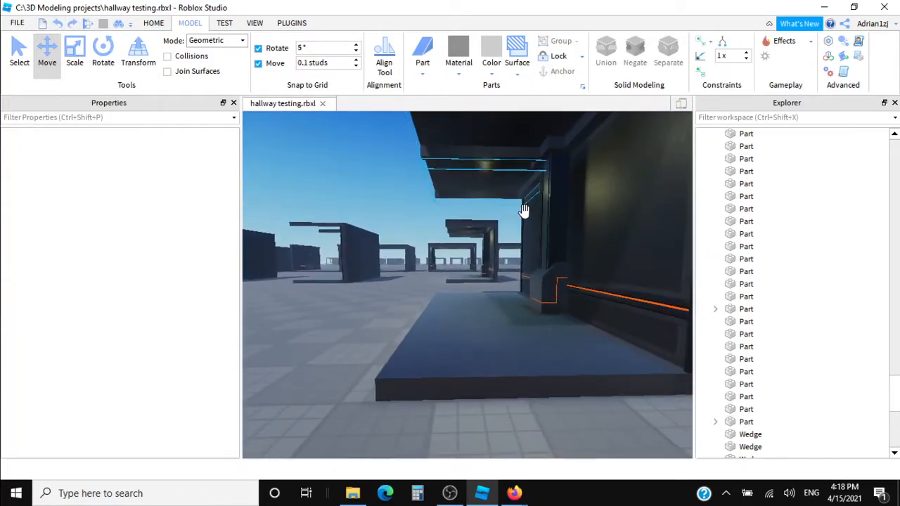
key("s")
right_click_drag(501, 180, 502, 180)
key("w")
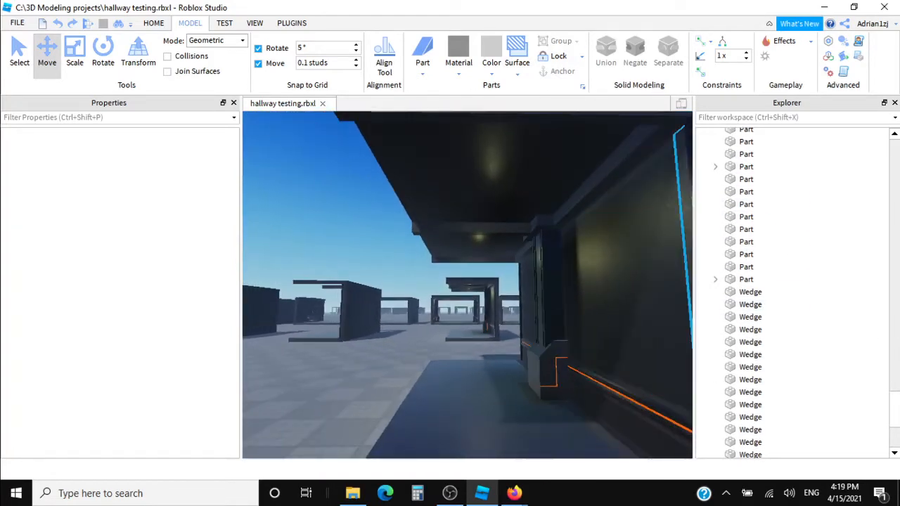
left_click(739, 302)
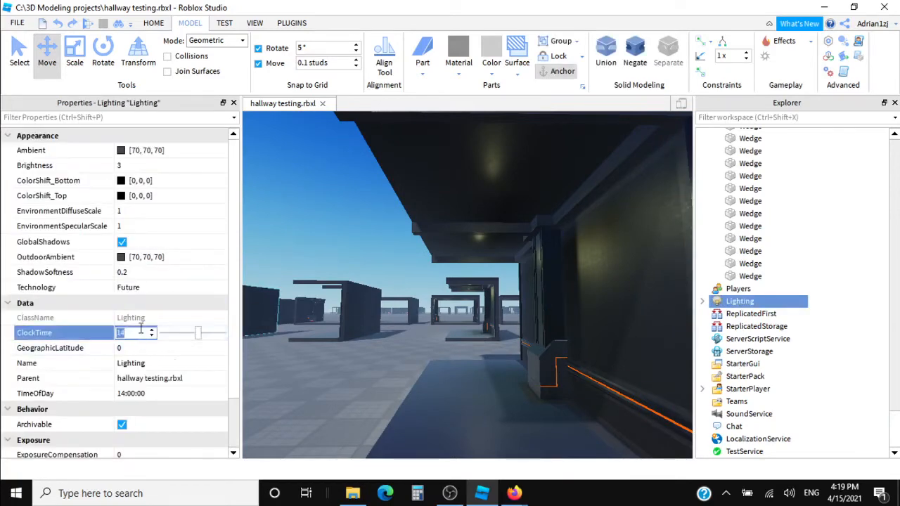
type("24")
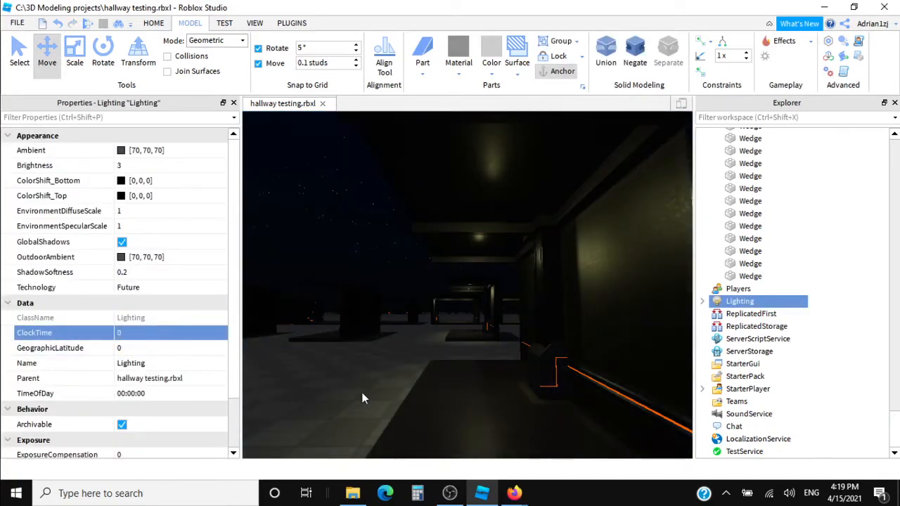
View the ungrouped roofed section in the night lighting and delete all its parts.
left_click(366, 389)
right_click_drag(370, 383, 371, 382)
key("s")
right_click_drag(548, 296, 549, 296)
key("w")
key("w")
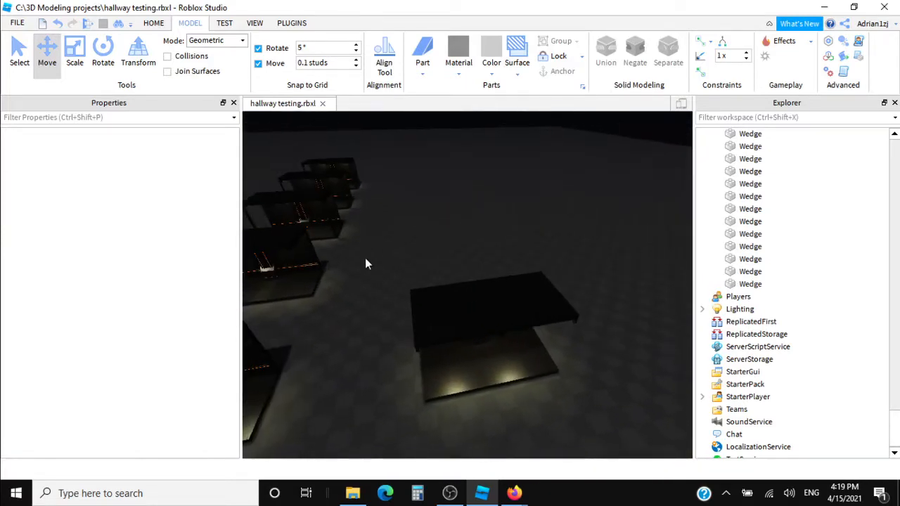
left_click_drag(366, 257, 638, 420)
key("Delete")
Examine the floor edge, trim lines and frame of the next roofed section close up in the dark.
right_click_drag(587, 431, 587, 431)
mouse_move(461, 220)
right_mouse_down()
mouse_move(432, 225)
mouse_move(462, 221)
right_mouse_up()
scroll(462, 221, "up", 6)
key("w")
key("s")
right_click_drag(514, 324, 515, 325)
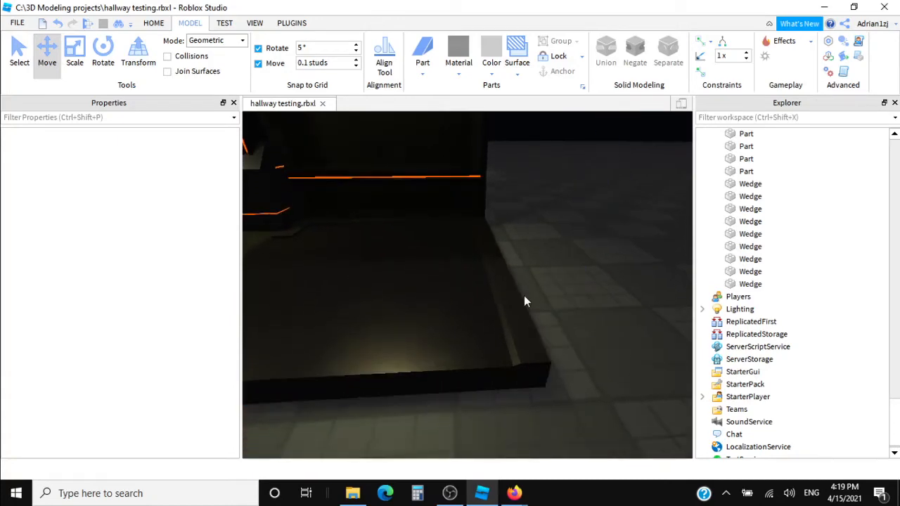
right_click_drag(526, 289, 527, 290)
right_click_drag(442, 292, 470, 300)
right_click_drag(487, 258, 487, 258)
right_click_drag(610, 252, 610, 253)
right_click_drag(494, 285, 489, 293)
View the framed roofed section from its side and through its open ends, including the adjoining mirrored half.
key("w")
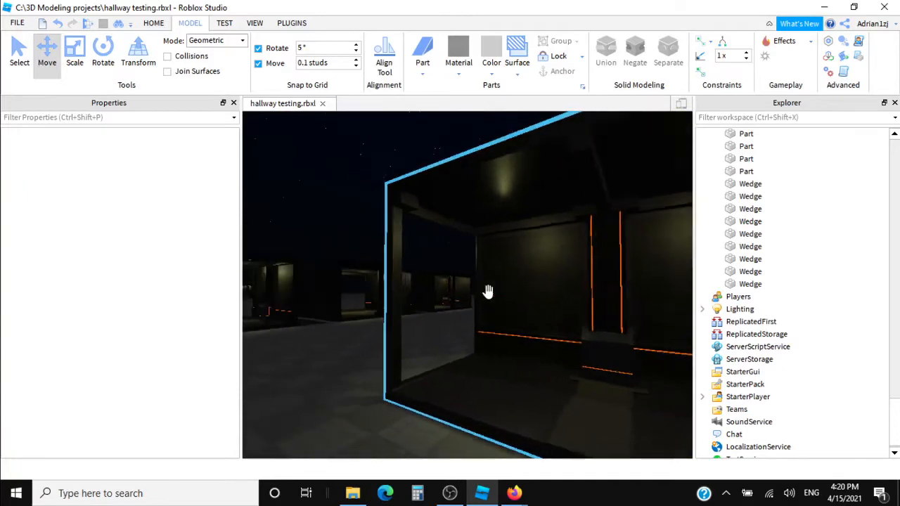
right_click_drag(488, 292, 489, 291)
key("d")
key("w")
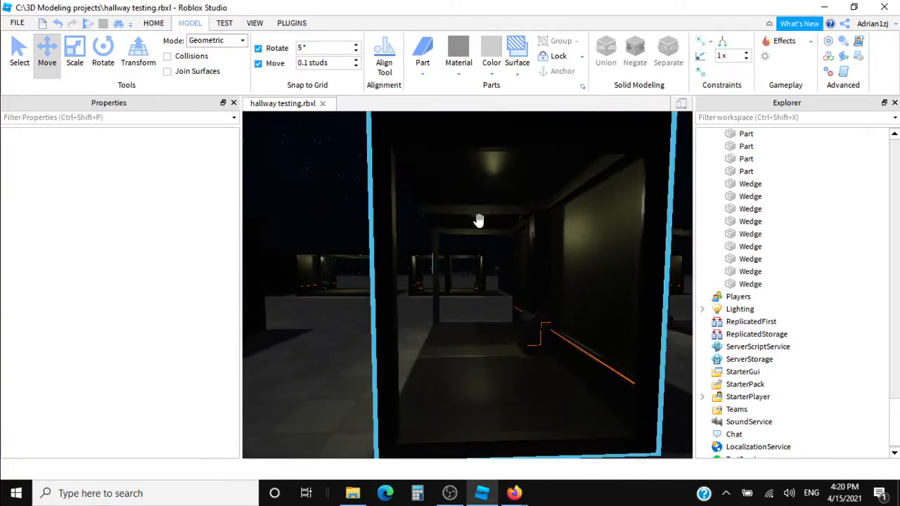
key("a")
right_click_drag(494, 334, 495, 333)
key("d")
key("w")
key("s")
key("w")
key("w")
key("d")
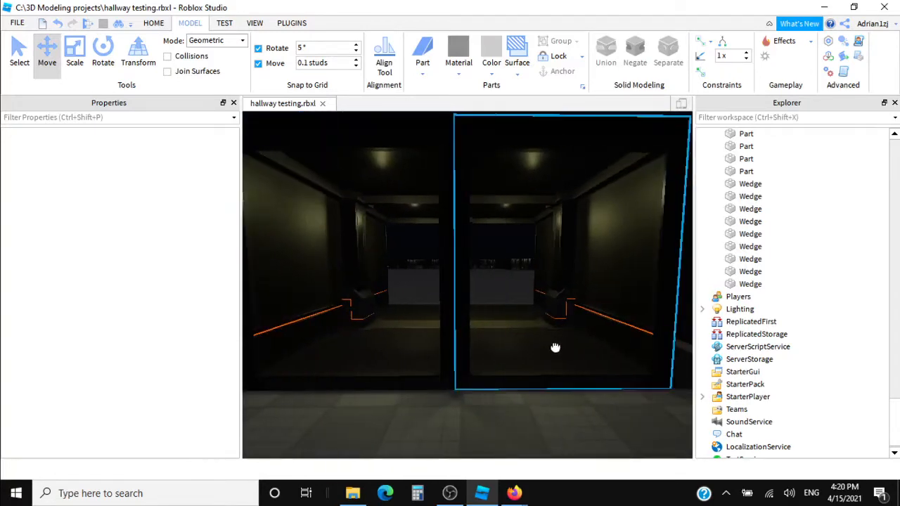
Group the two facing framed roofed sections into one hallway model.
left_click(556, 348)
left_click(405, 344, "ctrl")
right_click(404, 345)
left_click(463, 107)
Duplicate the grouped roofed hallway model and align the copy end to end with the original.
key("d")
right_click_drag(462, 199, 534, 223)
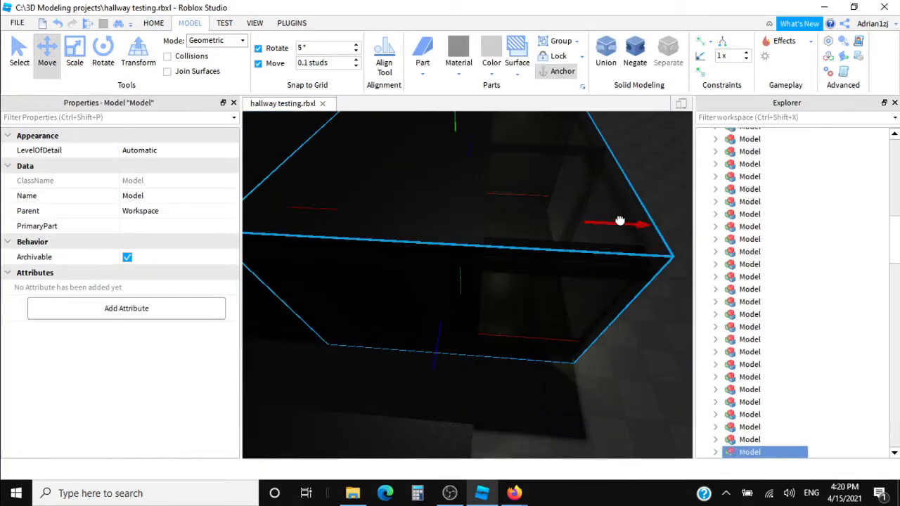
key("s")
left_click_drag(620, 221, 633, 211)
key("w")
key("a")
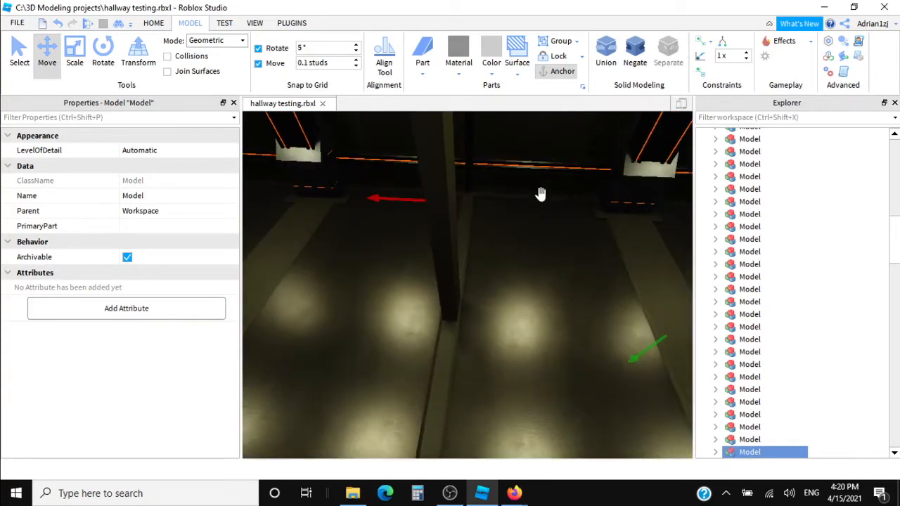
key("a")
left_click_drag(453, 206, 464, 206)
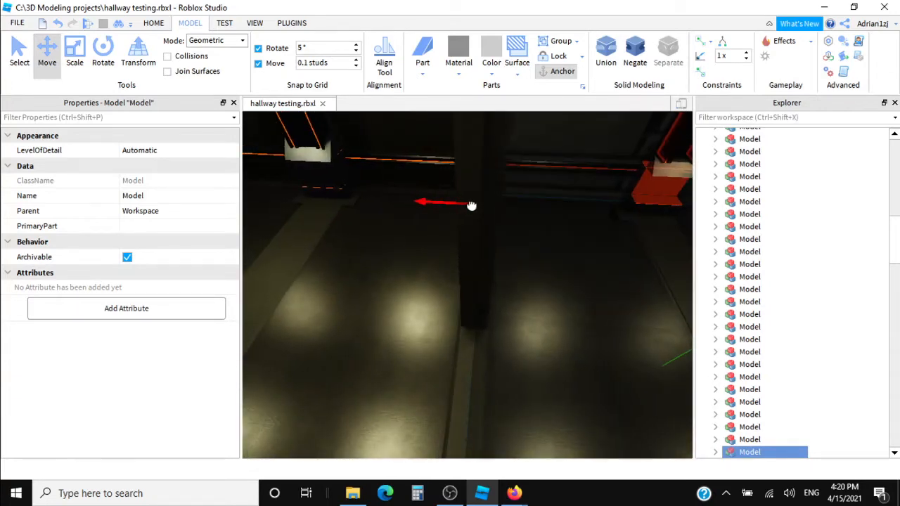
right_click_drag(468, 206, 546, 220)
key("d")
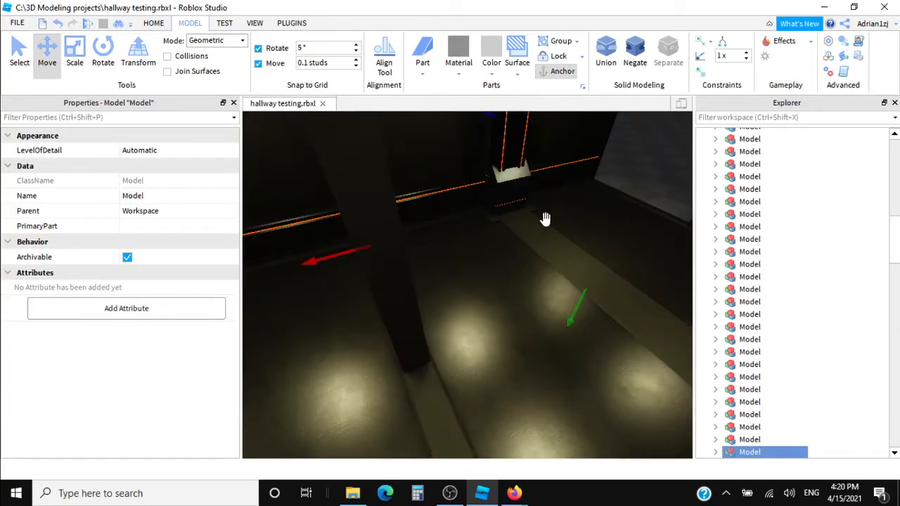
Delete the selected hallway model and view the remaining roofed section through its open end.
left_click(623, 184)
key("s")
right_click_drag(624, 183, 623, 181)
key("w")
key("w")
left_click(500, 237)
key("s")
mouse_move(500, 237)
right_mouse_down()
mouse_move(517, 237)
mouse_move(515, 246)
right_mouse_up()
key("s")
key("Delete")
key("w")
key("w")
key("a")
key("d")
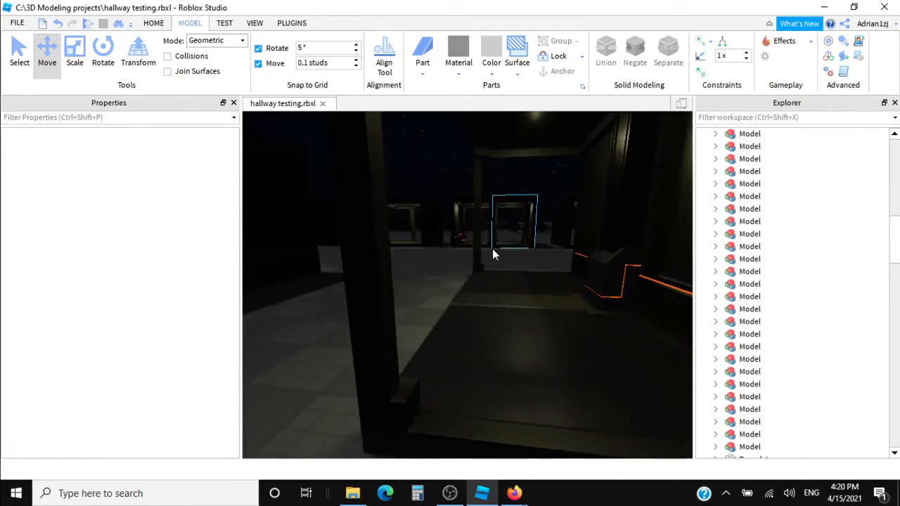
Examine the interior of the wide roofed section, including its central column, side walls and orange trim.
right_click_drag(446, 275, 445, 273)
key("w")
key("a")
key("w")
key("w")
key("s")
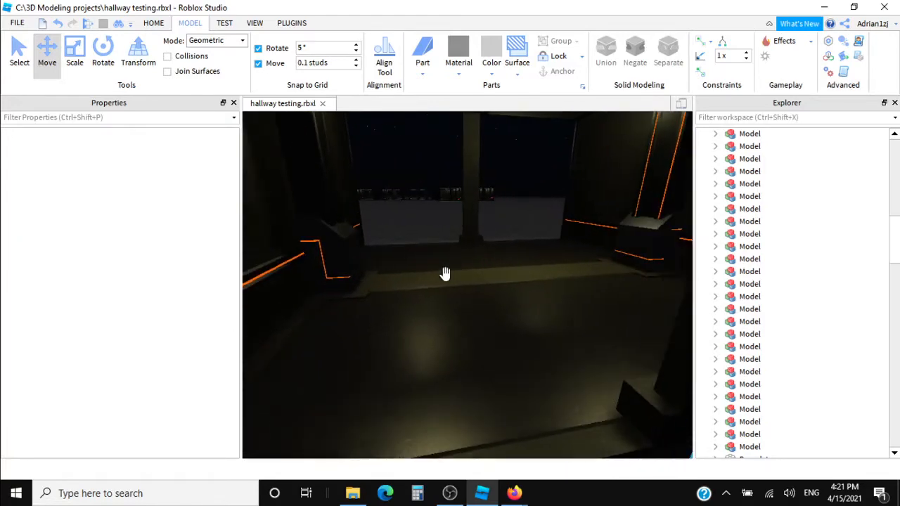
Examine the wide two-bay section from outside, checking its open ends, side walls and frame in the dark.
right_click_drag(534, 315, 535, 316)
key("w")
key("s")
key("w")
key("s")
key("w")
key("s")
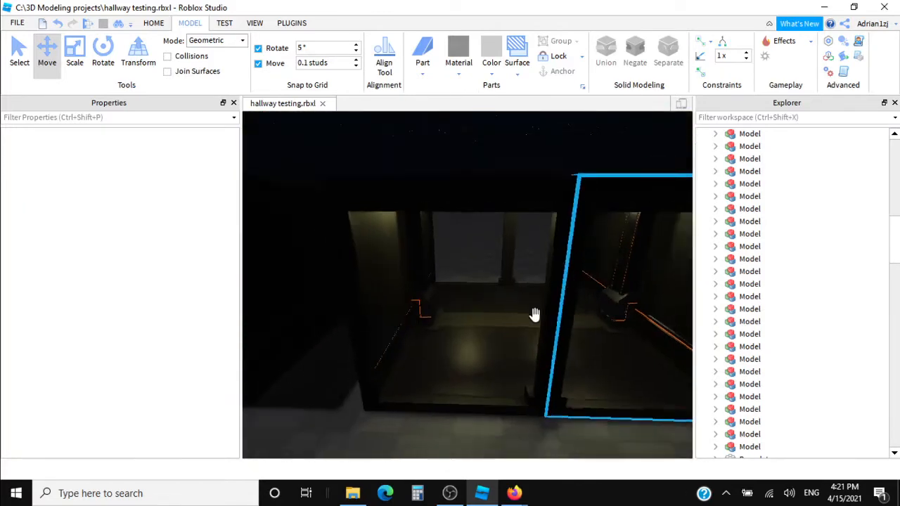
right_click_drag(458, 315, 464, 316)
key("w")
key("w")
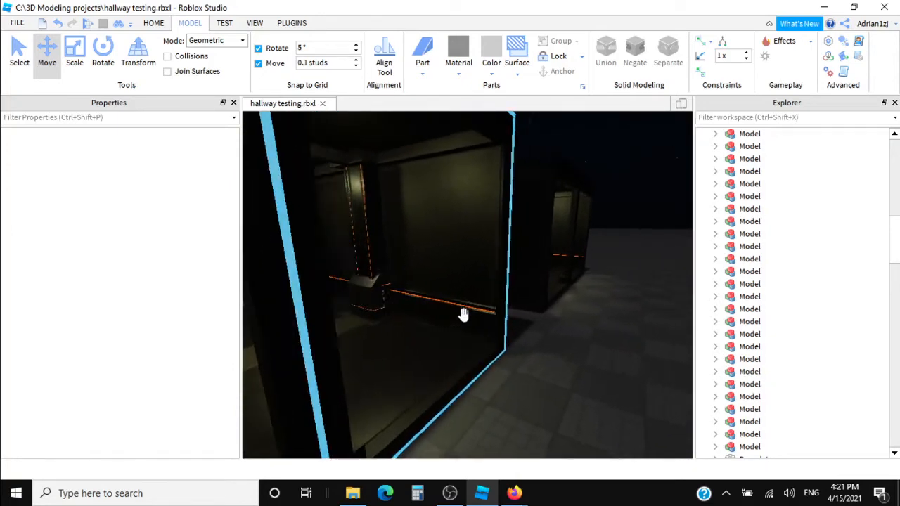
key("d")
right_click_drag(464, 315, 463, 315)
key("d")
key("w")
key("s")
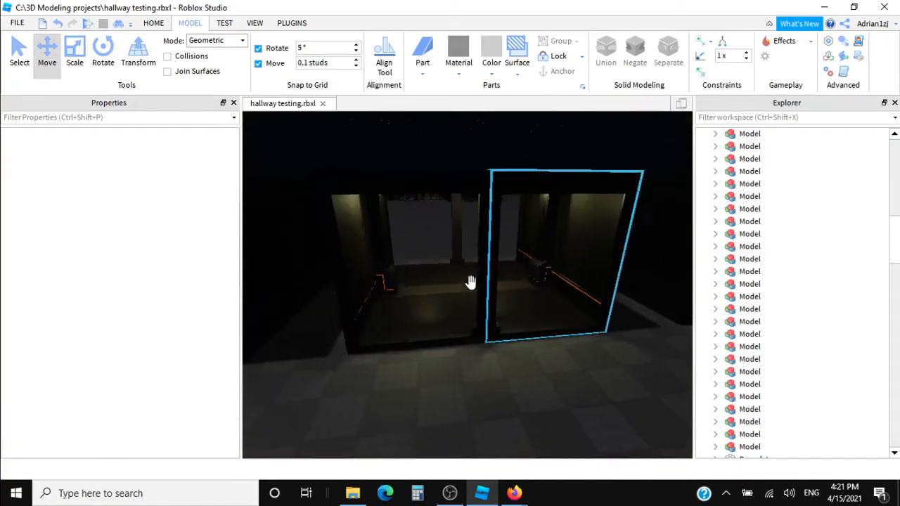
Review the long repeated corridor with central columns from its entrance, then survey the rows of roofed sections from above.
key("w")
key("e")
right_click_drag(471, 281, 470, 281)
key("w")
key("q")
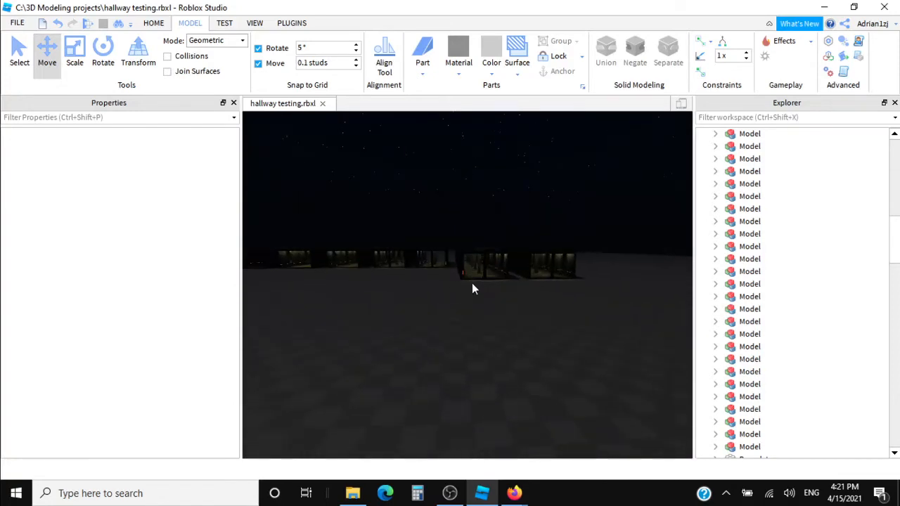
key("w")
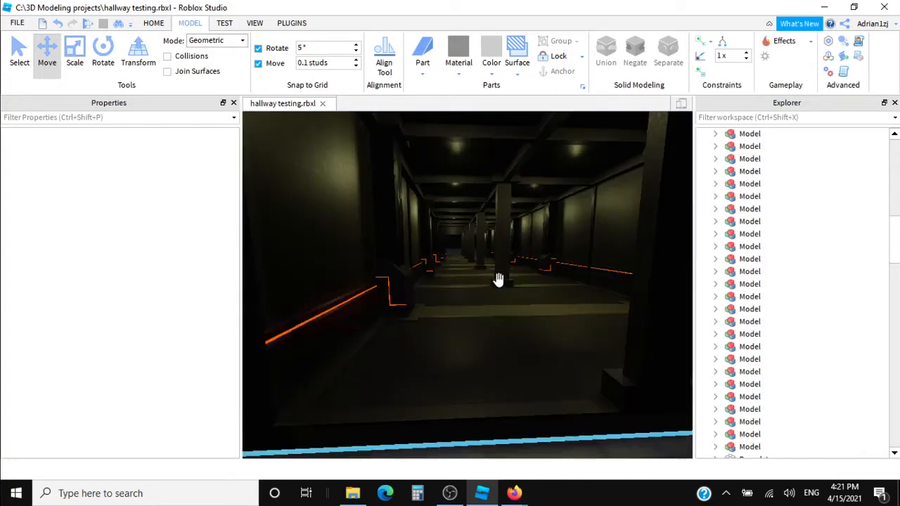
key("w")
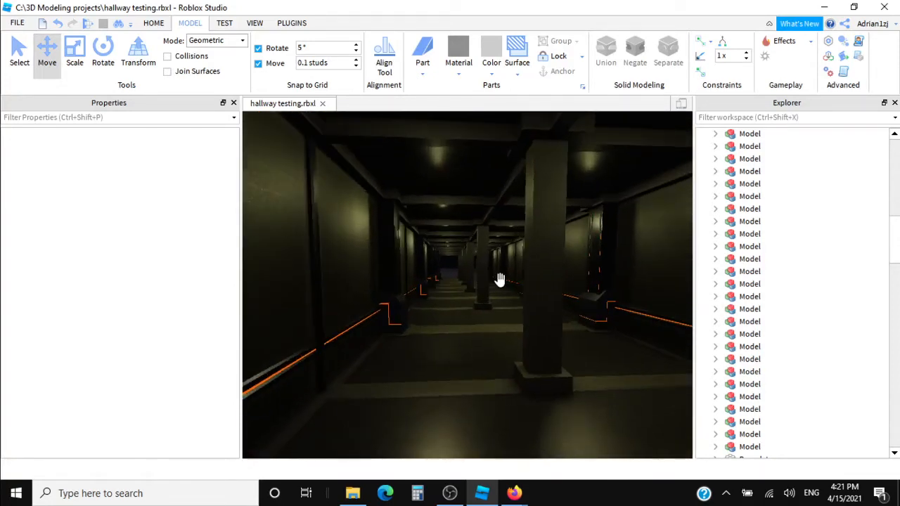
right_click_drag(500, 280, 500, 280)
key("w")
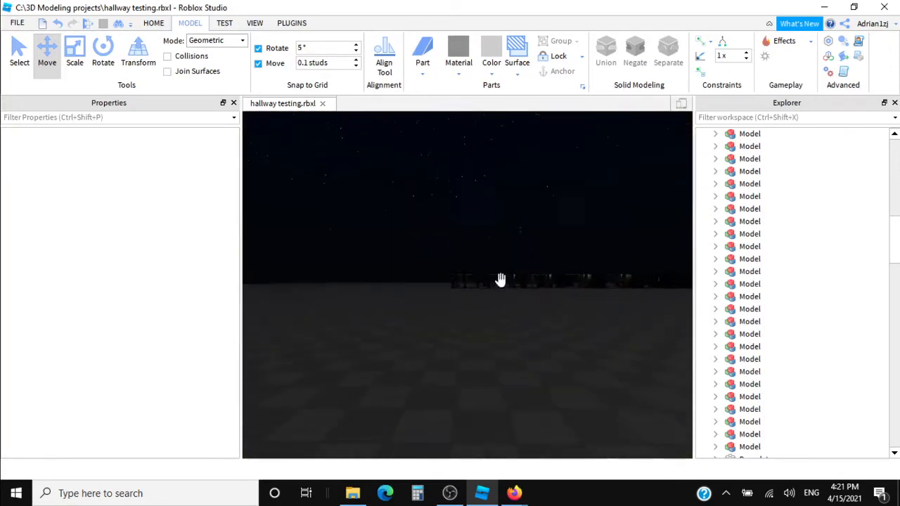
key("w")
key("e")
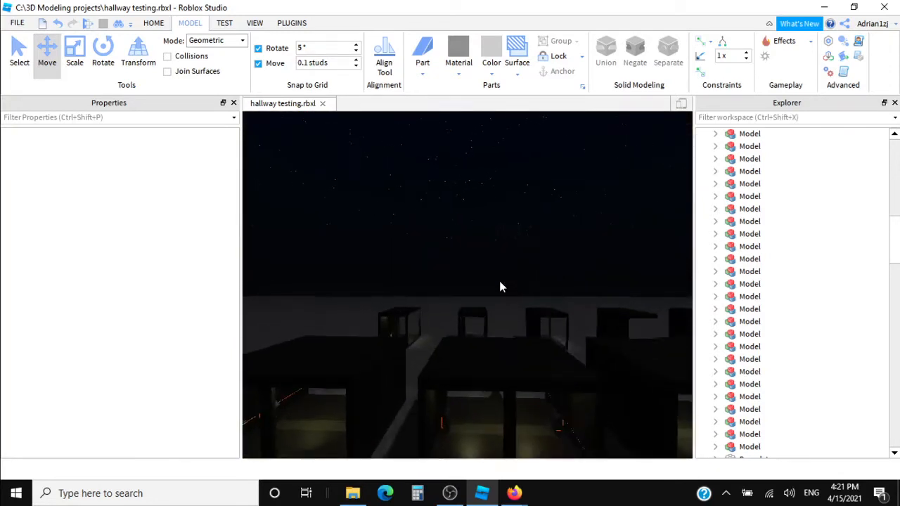
Inspect a one-sided roofed section up close, including its wall trim, floor edge and floor reflections.
right_click_drag(500, 280, 500, 279)
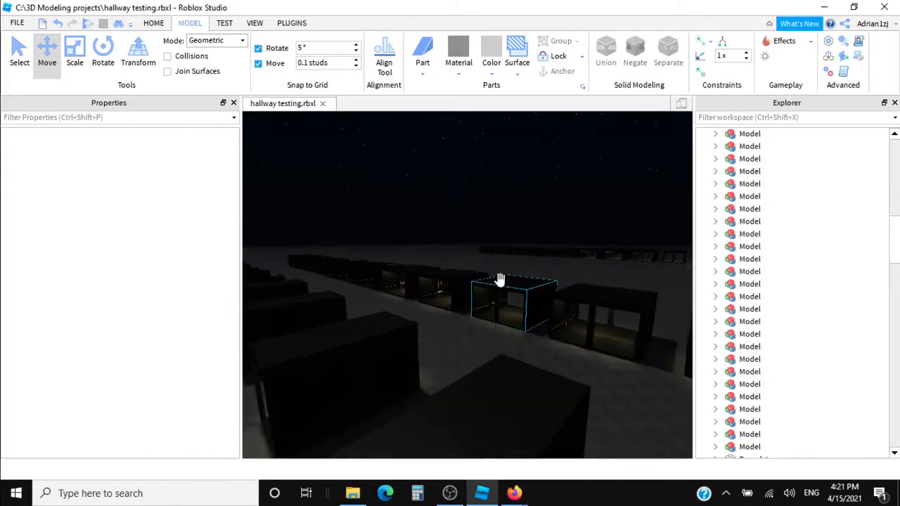
key("w")
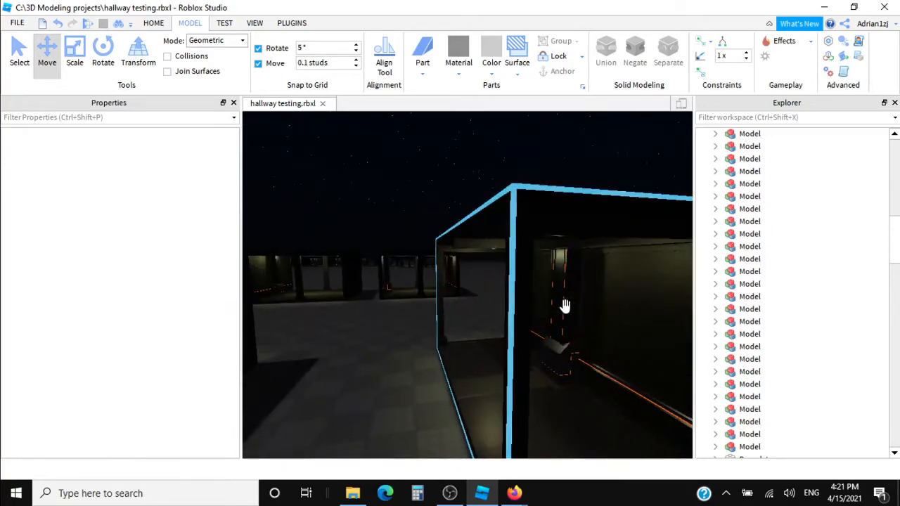
right_click_drag(566, 306, 556, 312)
key("w")
right_click_drag(426, 329, 438, 292)
key("w")
key("w")
key("w")
key("w")
key("w")
right_click_drag(365, 193, 364, 192)
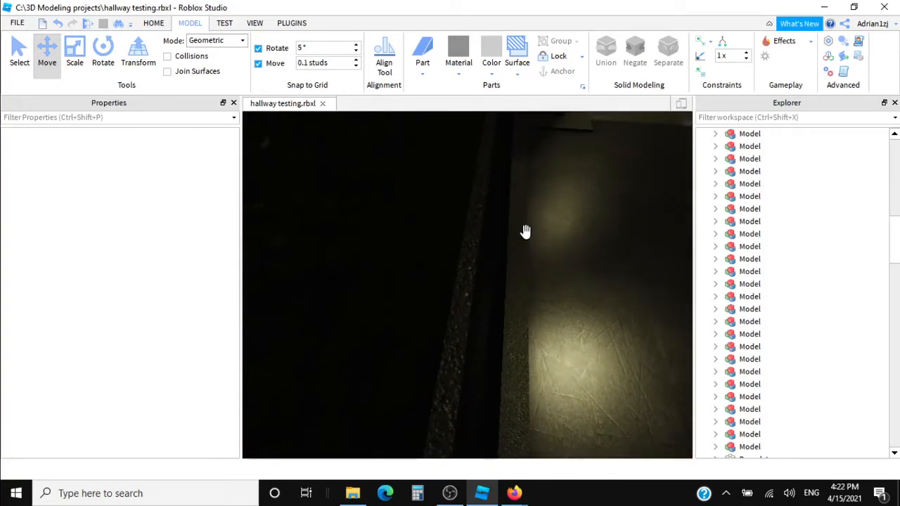
right_click_drag(526, 232, 526, 224)
key("s")
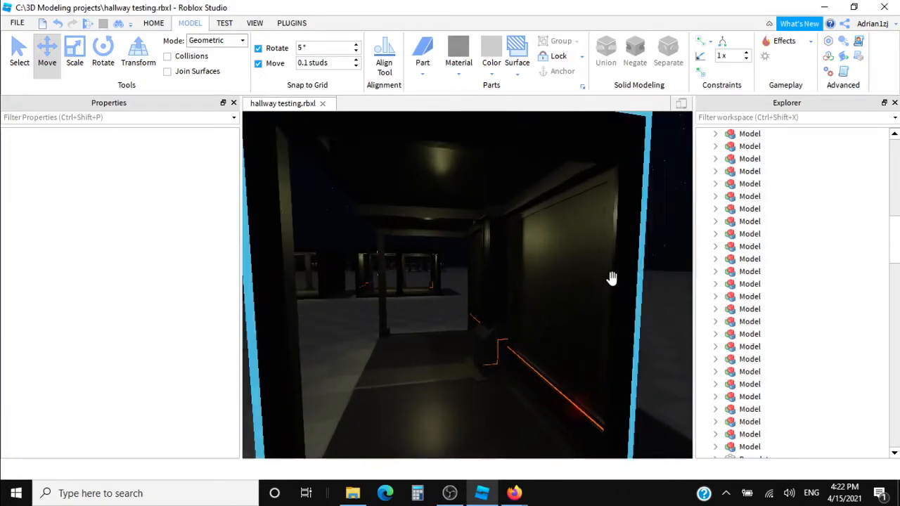
View the wide section with the central column and compare it with the long corridor built from it.
right_click_drag(612, 279, 614, 279)
key("w")
key("w")
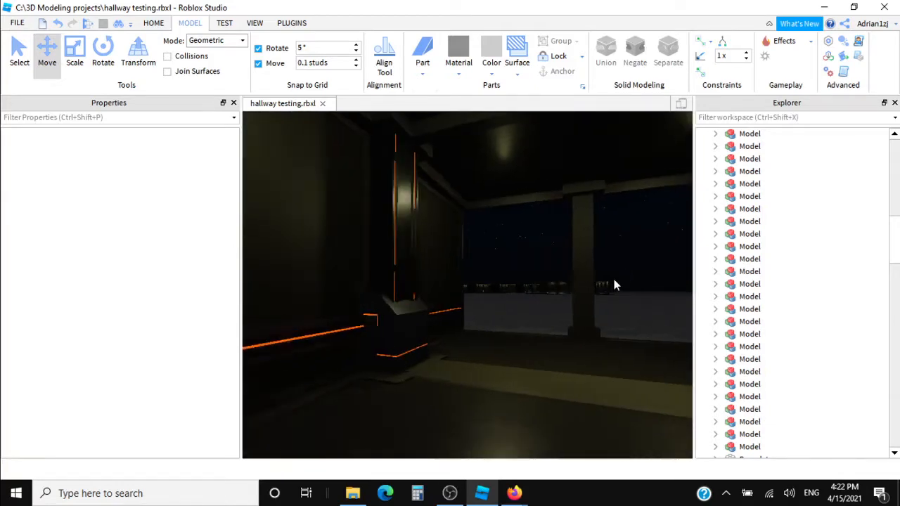
key("w")
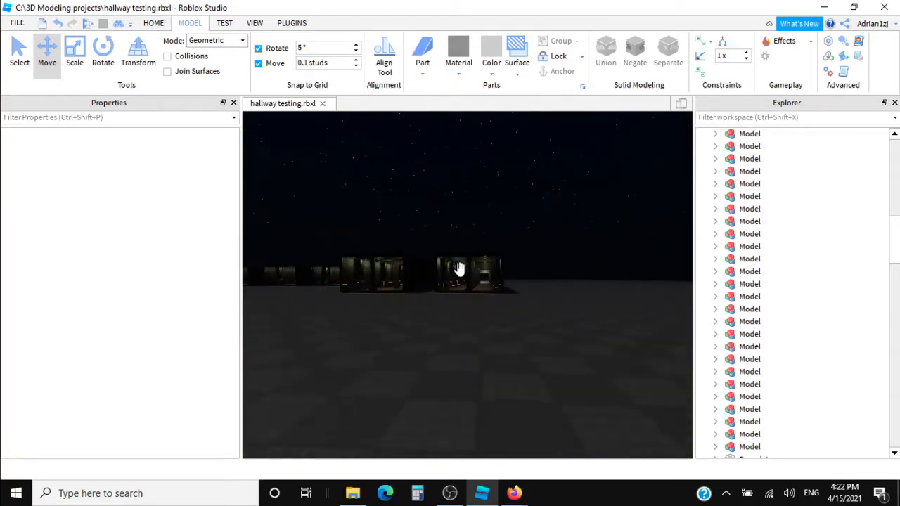
key("w")
right_click_drag(460, 270, 474, 245)
key("w")
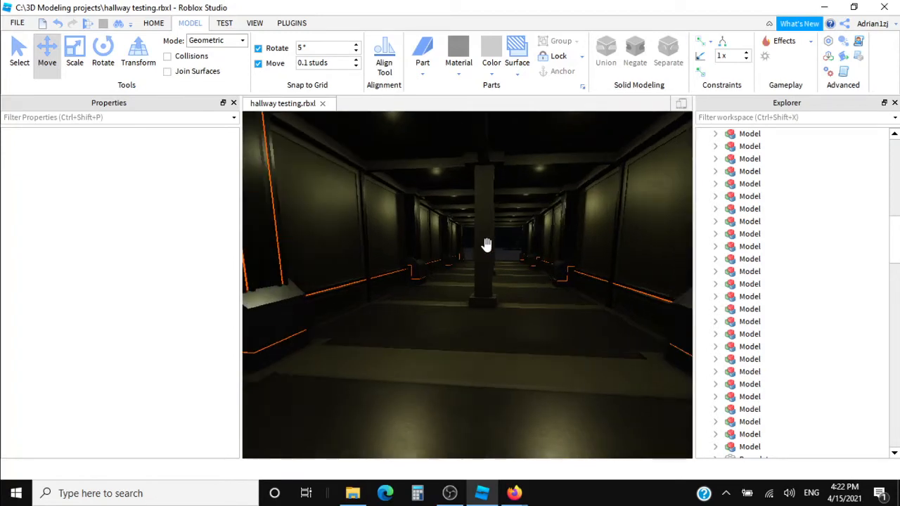
Travel through the long column corridor and out to the separate test sections and pillars.
mouse_move(490, 250)
right_mouse_down()
mouse_move(470, 252)
mouse_move(488, 251)
right_mouse_up()
key("w")
key("w")
key("w")
key("s")
key("w")
key("s")
key("w")
key("w")
key("e")
key("w")
key("s")
key("w")
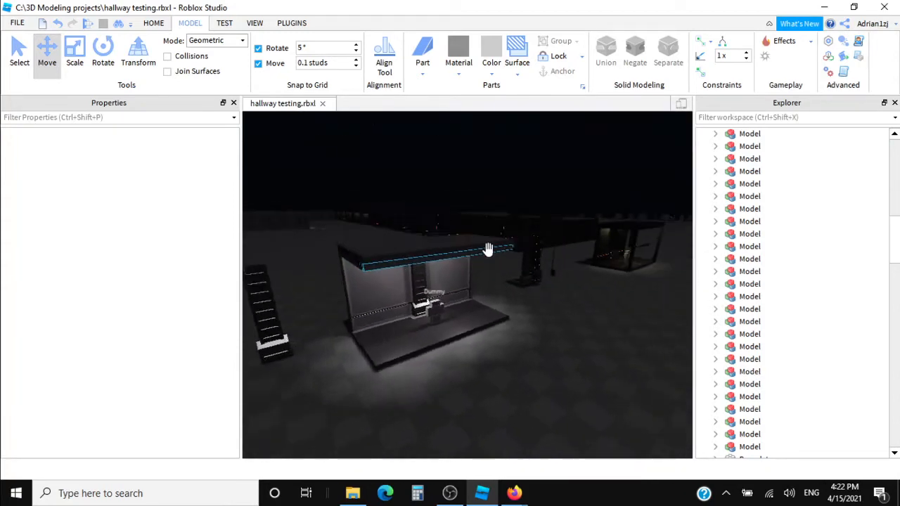
Compare the white-lit grey section holding the Dummy with the darker orange-trimmed section.
key("d")
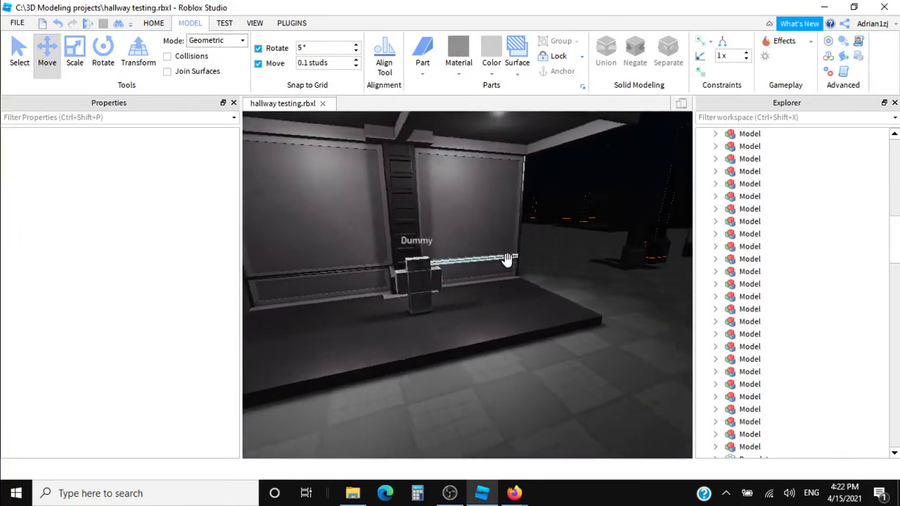
right_click_drag(520, 270, 522, 273)
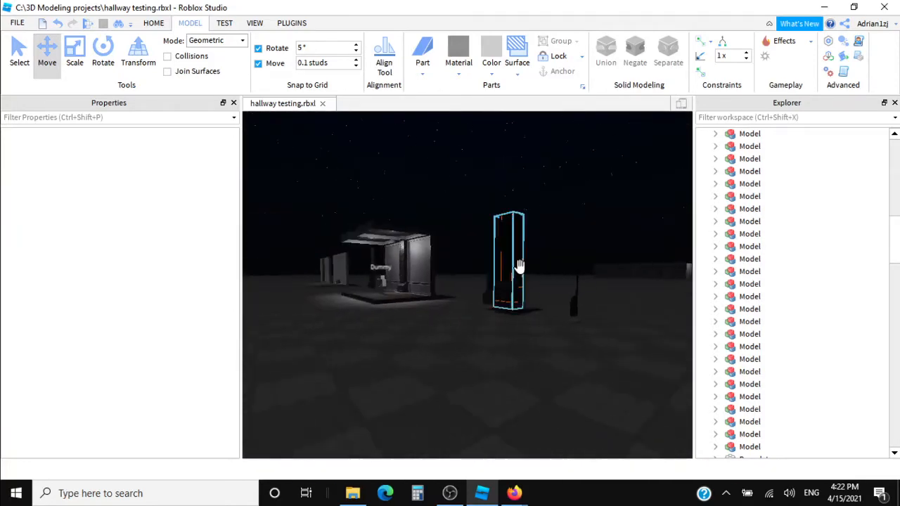
key("w")
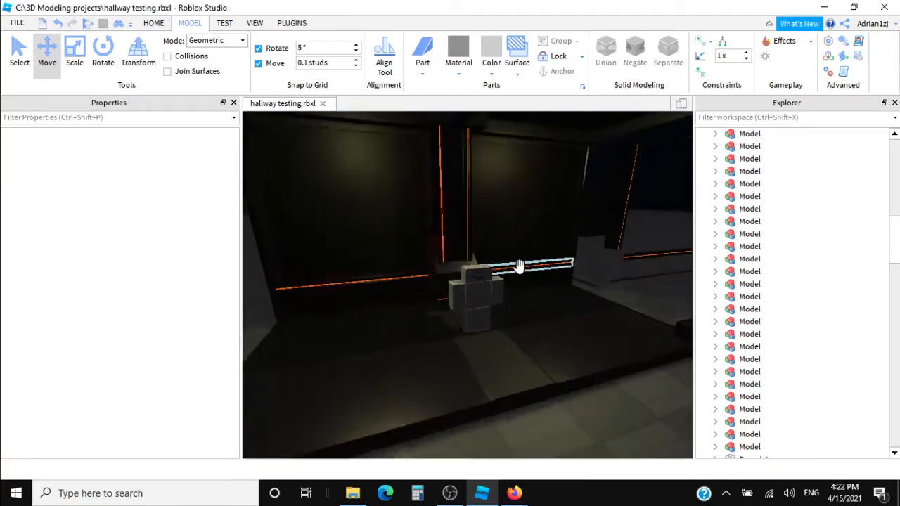
key("s")
right_click_drag(502, 265, 458, 223)
key("w")
key("w")
key("s")
key("w")
key("w")
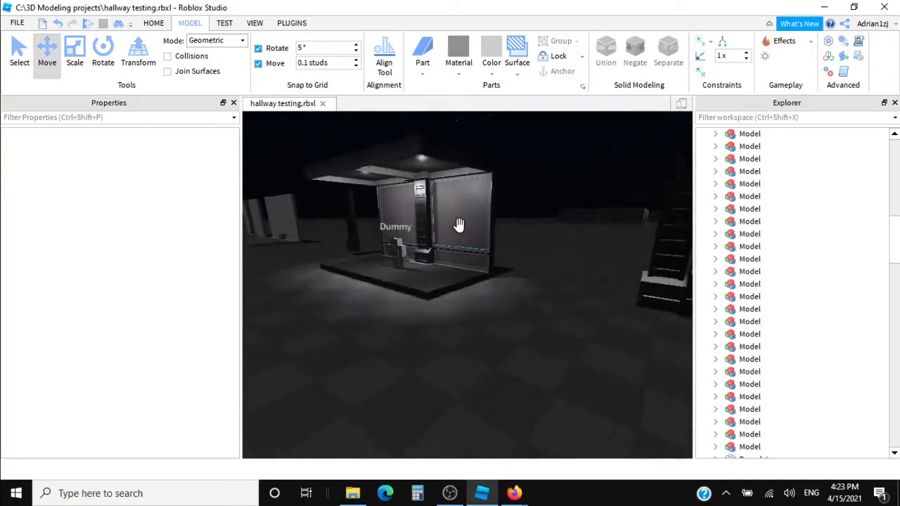
Move the Dummy off the floor in front of the white-lit grey section's wall and deselect it.
key("w")
right_click_drag(457, 277, 462, 277)
key("s")
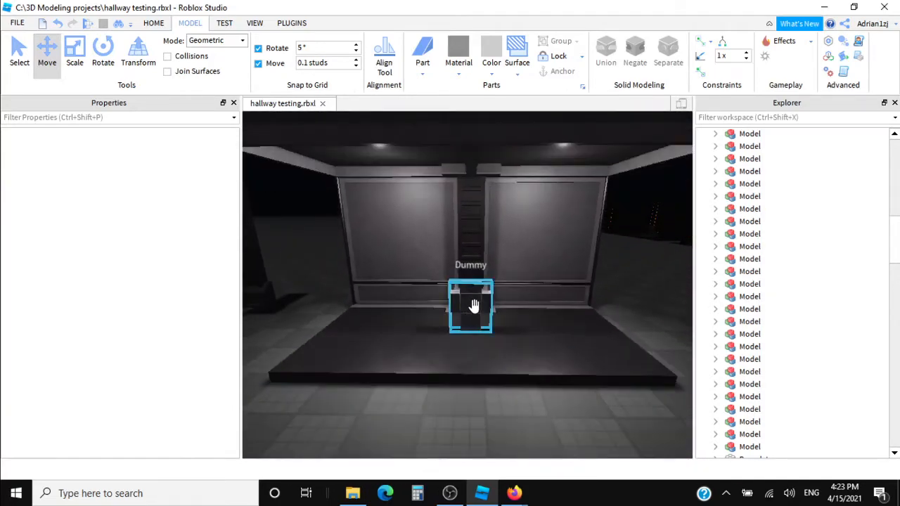
left_click_drag(466, 306, 618, 426)
right_click_drag(495, 384, 494, 389)
key("w")
left_click(495, 389)
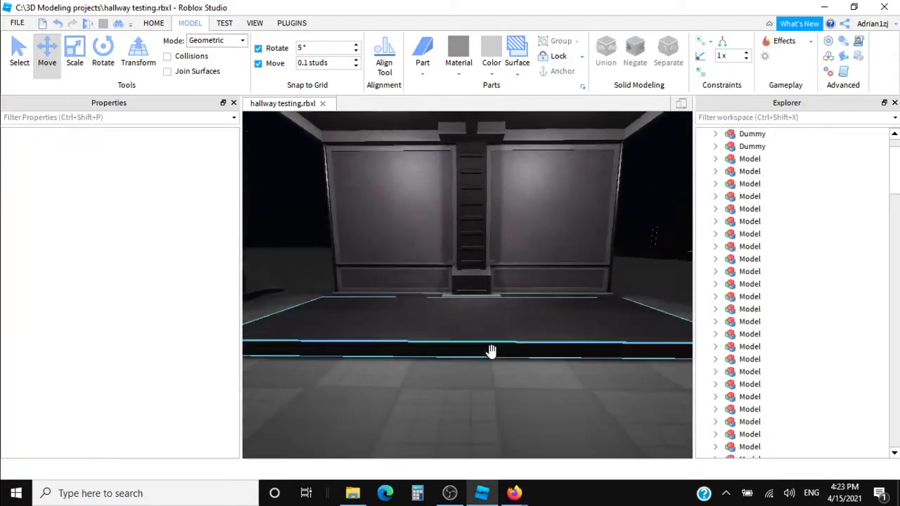
Inspect the grey section without the Dummy and return to the entrance of the long orange-trimmed corridor.
right_click_drag(504, 331, 535, 236)
right_click_drag(361, 302, 361, 302)
right_click_drag(393, 237, 526, 257)
left_click(524, 260)
right_click_drag(523, 261, 525, 259)
left_click(458, 245, "ctrl")
left_click(415, 376)
right_click_drag(415, 376, 419, 378)
mouse_move(541, 255)
right_mouse_down()
mouse_move(549, 249)
mouse_move(543, 258)
right_mouse_up()
key("w")
key("w")
key("w")
key("w")
key("q")
key("w")
Start a playtest at the corridor entrance, open the in-game settings, resume the game and zoom in to first-person view.
left_click(160, 23)
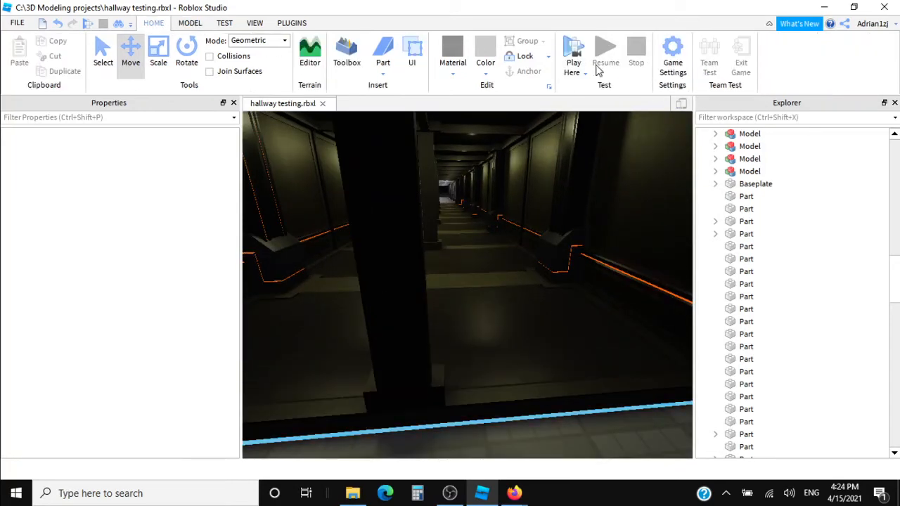
key("F5")
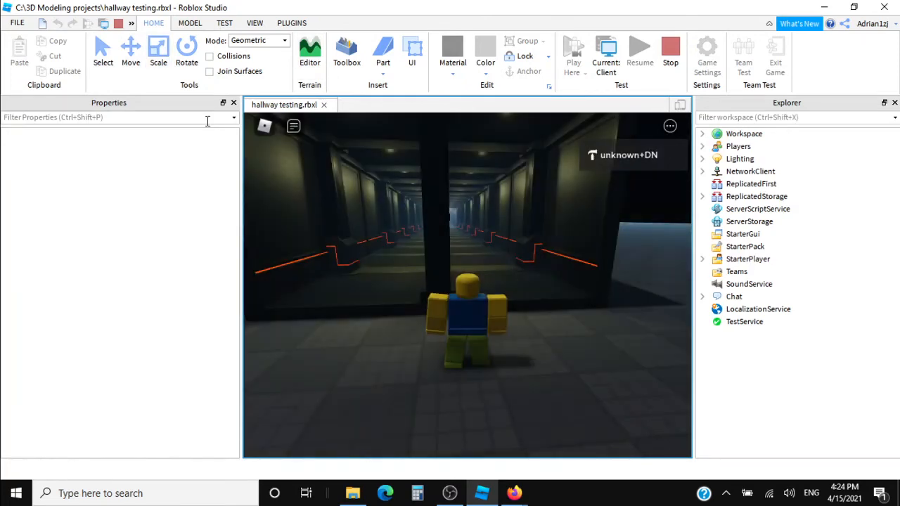
left_click(265, 126)
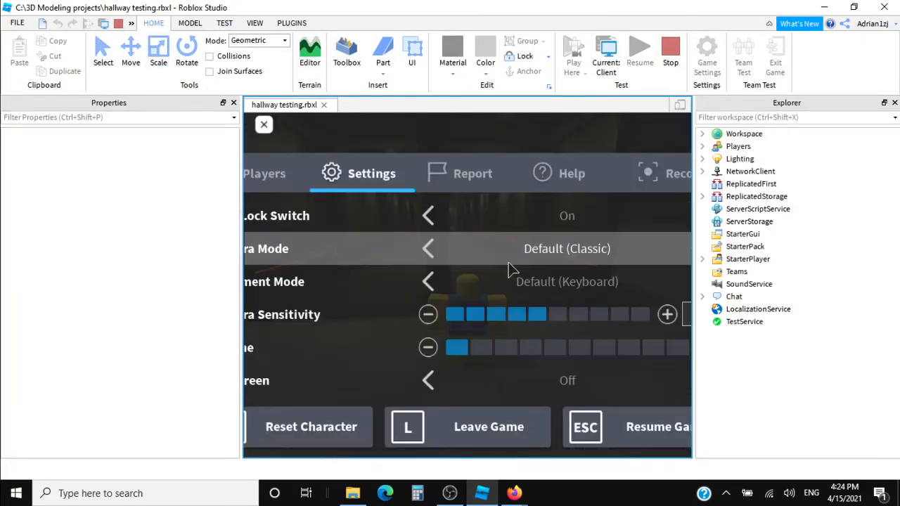
scroll(617, 368, "down", 5)
left_click(625, 436)
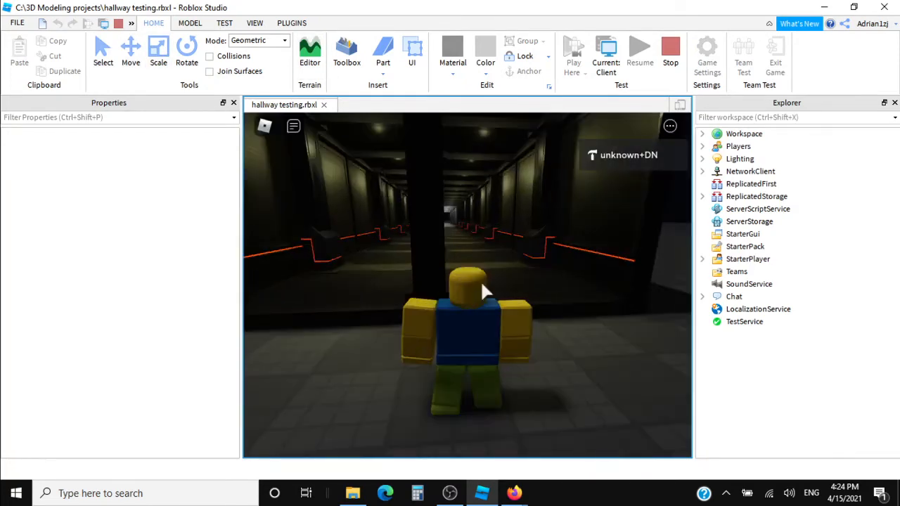
scroll(483, 292, "up", 5)
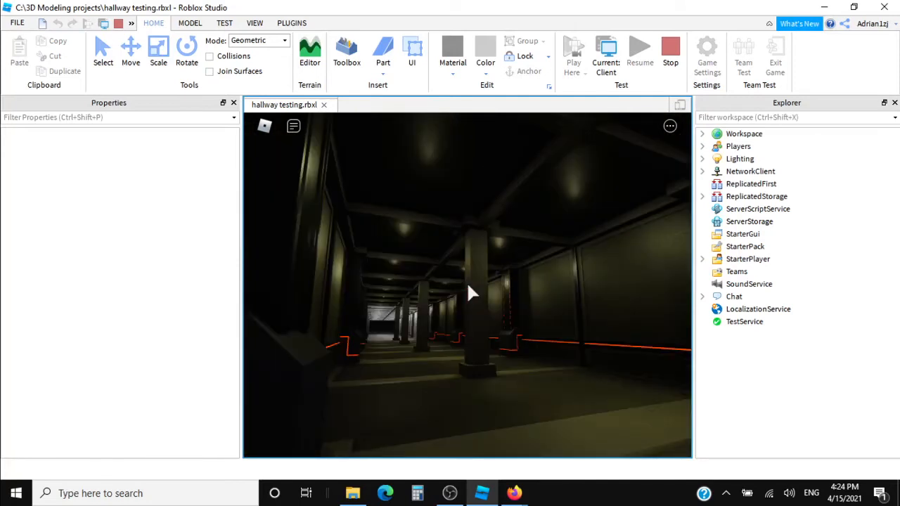
Walk through the dark orange-trimmed corridor into the white-lit grey corridor, examining its walls and floor reflections.
key("d")
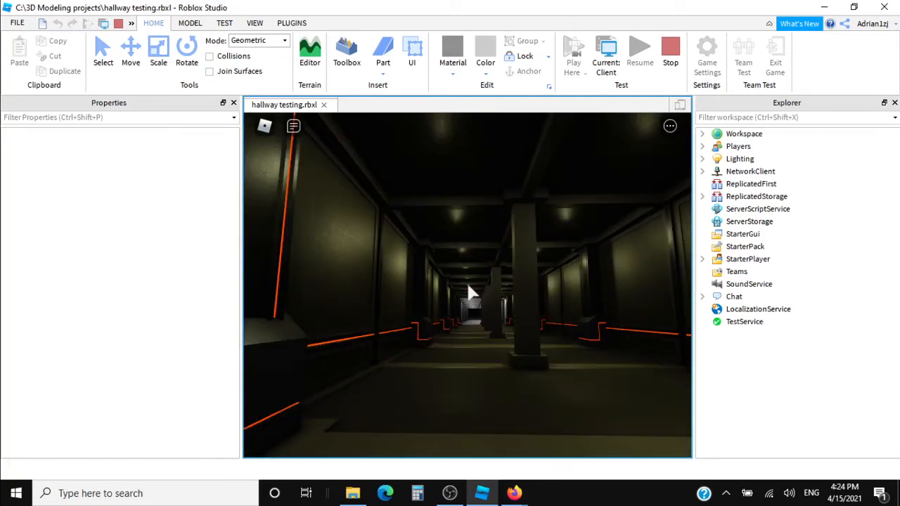
key("s")
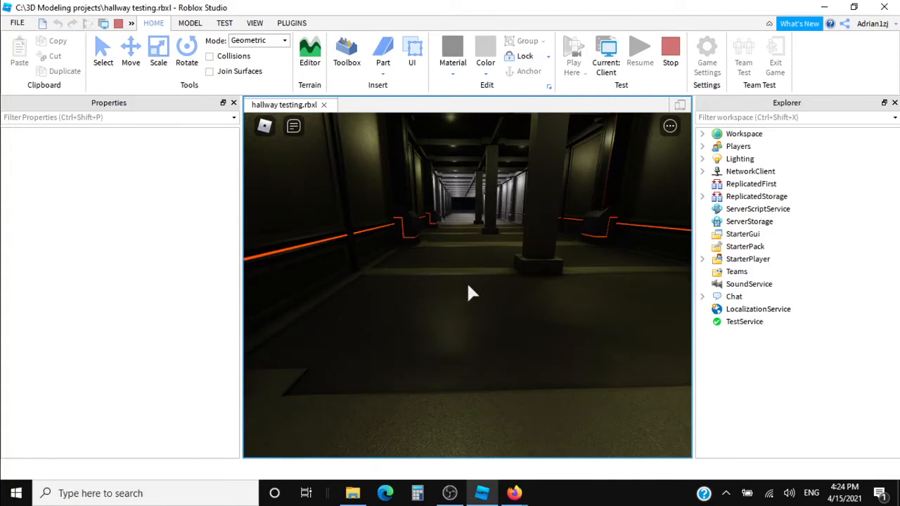
key("w")
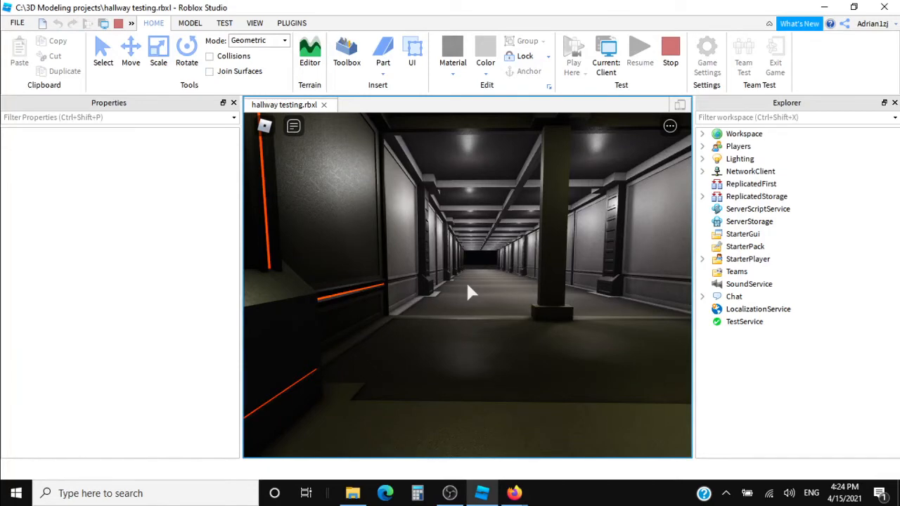
key("w")
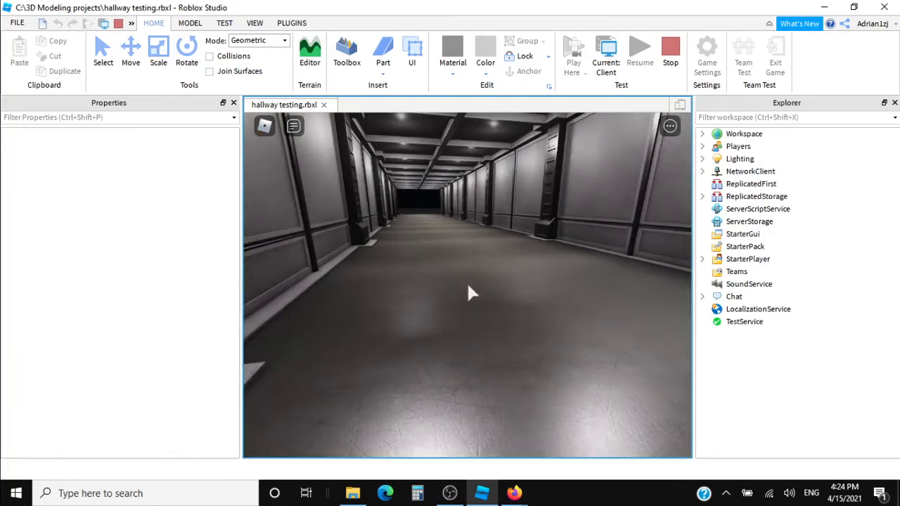
key("w")
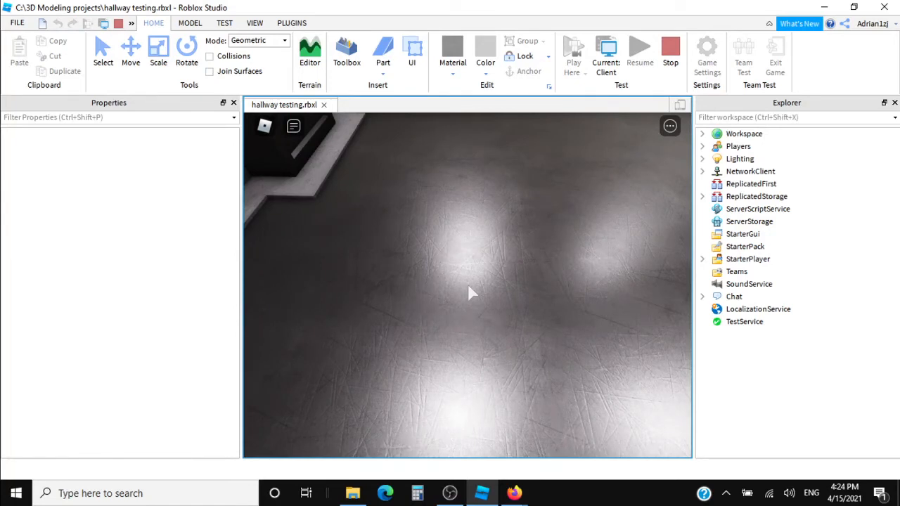
key("w")
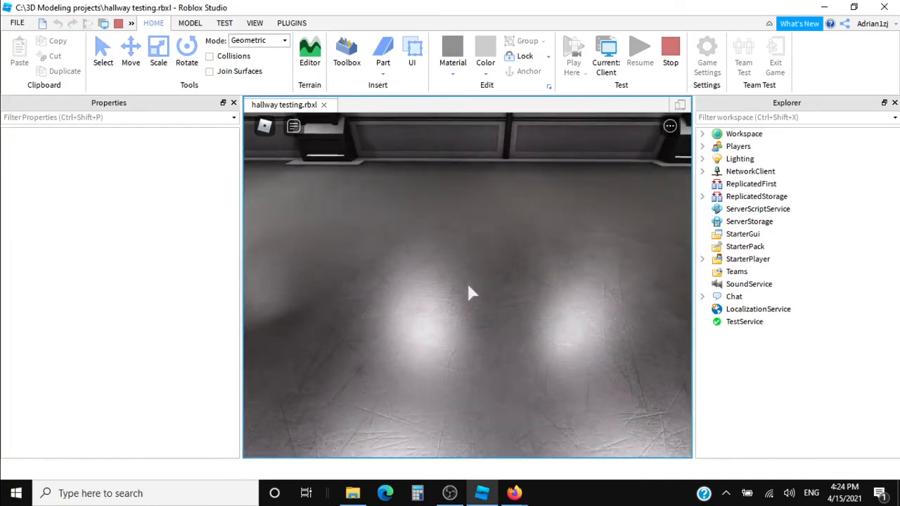
View the character from above in the white-lit grey corridor, return to first-person view and walk on along its panelled wall.
scroll(471, 294, "down", 5)
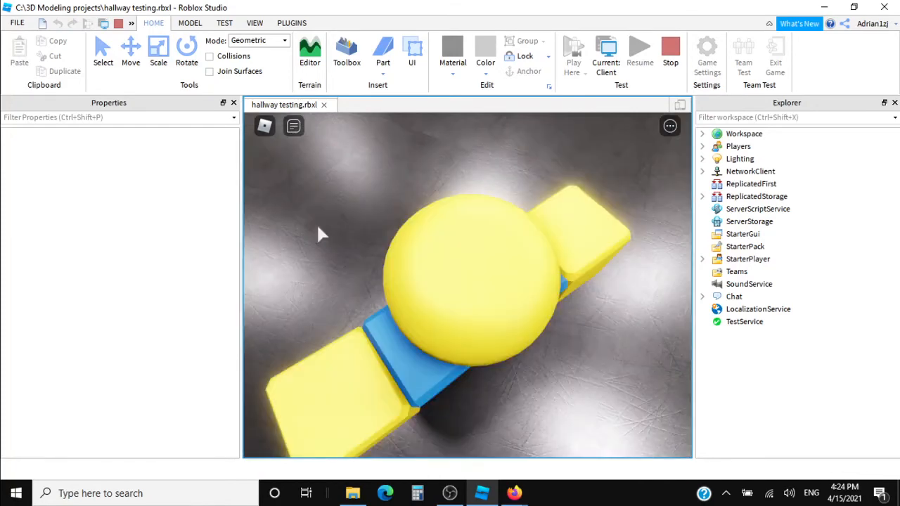
scroll(471, 294, "up", 4)
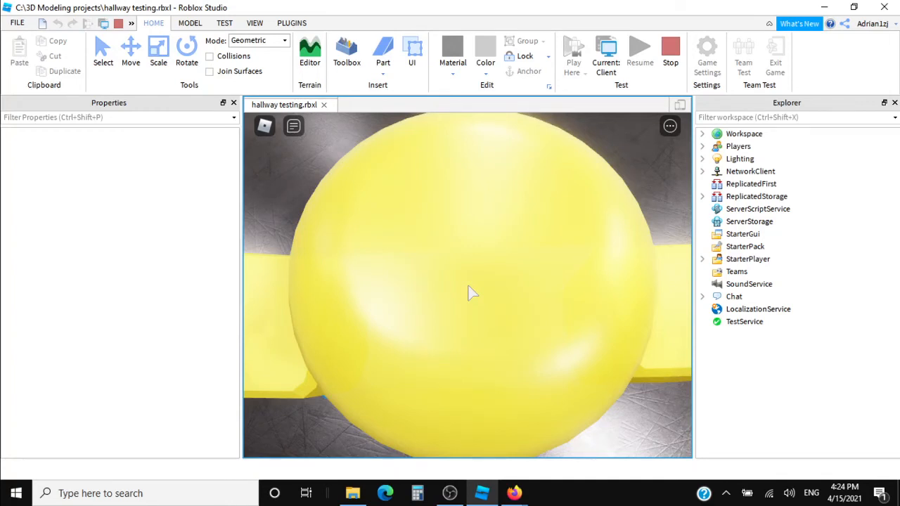
scroll(471, 294, "up", 1)
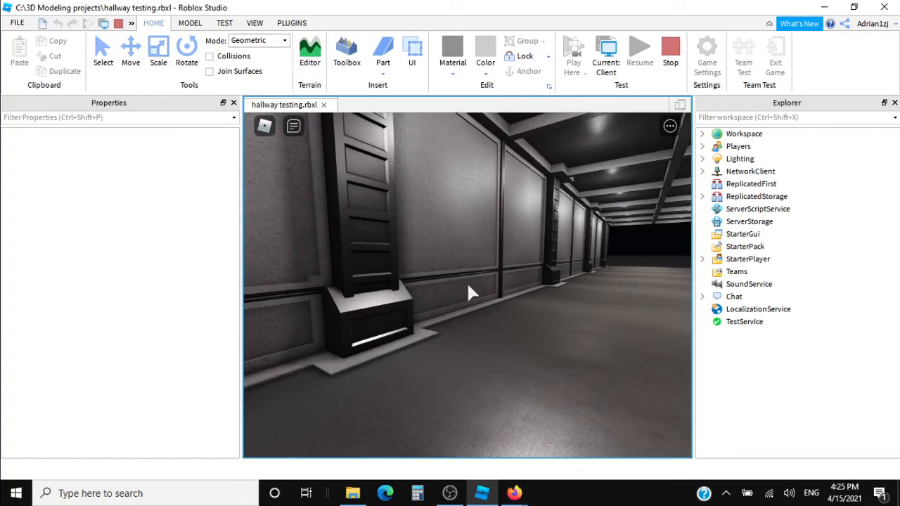
key("w")
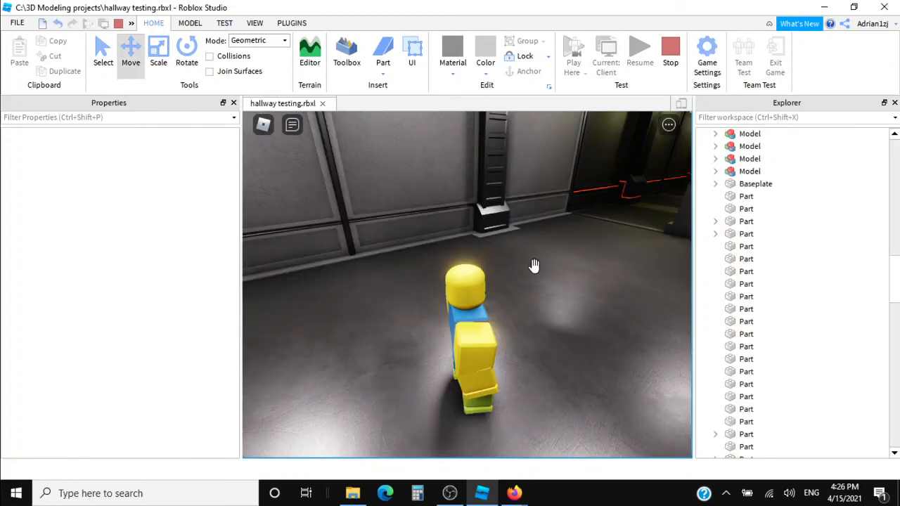
Check the recording controls in OBS, survey the rows of hallway sections from outside in Roblox Studio and return to OBS.
left_click(454, 495)
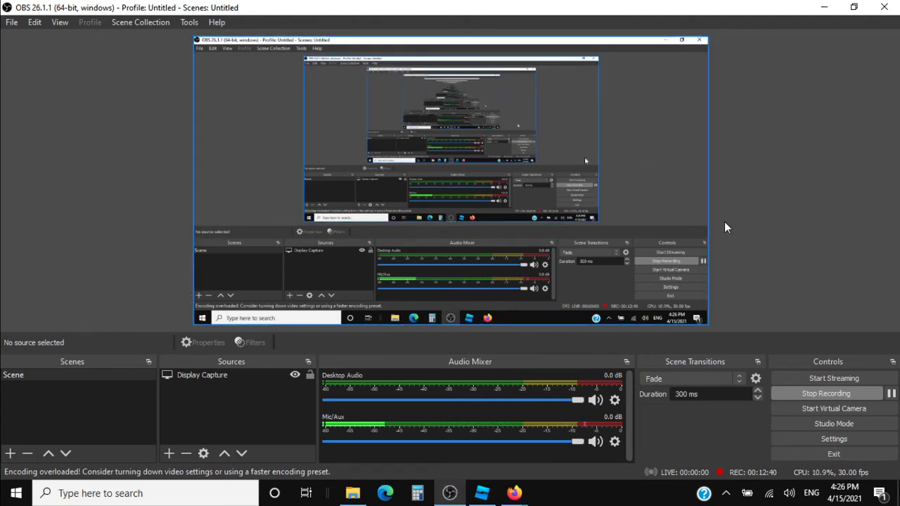
left_click(482, 493)
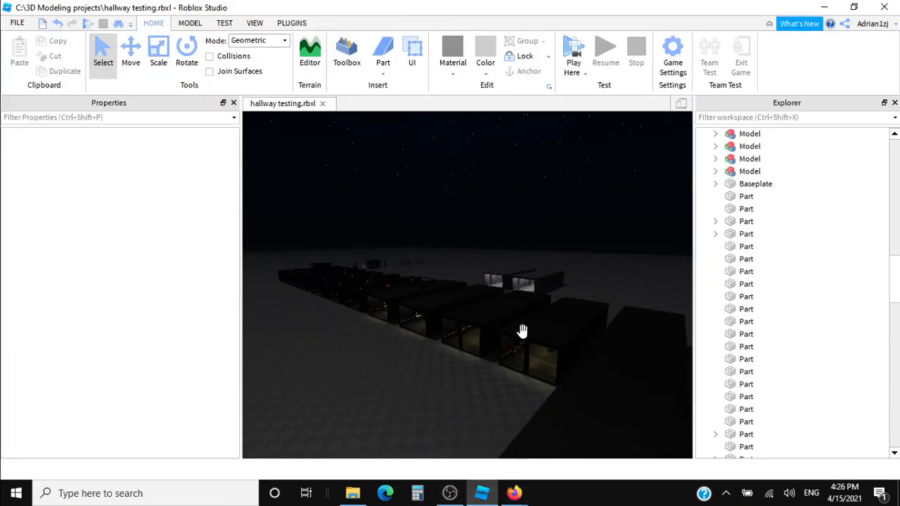
scroll(541, 295, "up", 5)
scroll(541, 296, "down", 10)
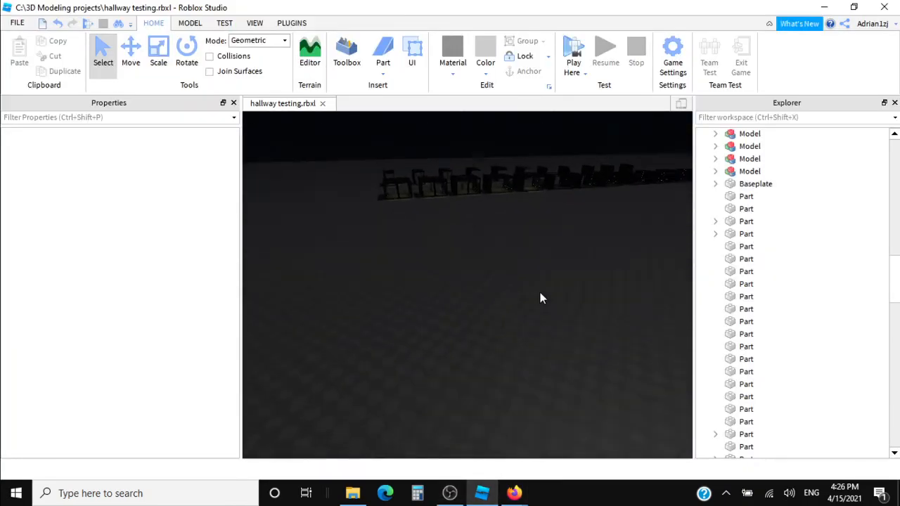
scroll(541, 297, "up", 10)
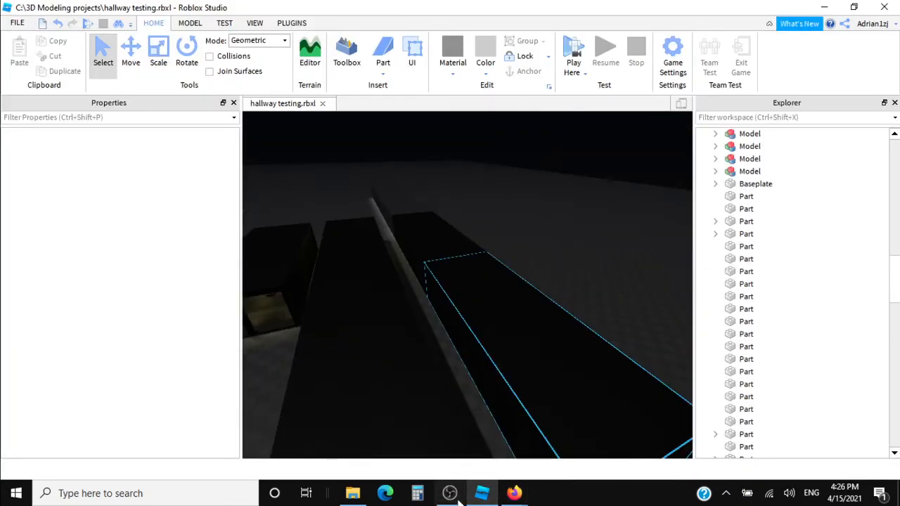
left_click(453, 496)
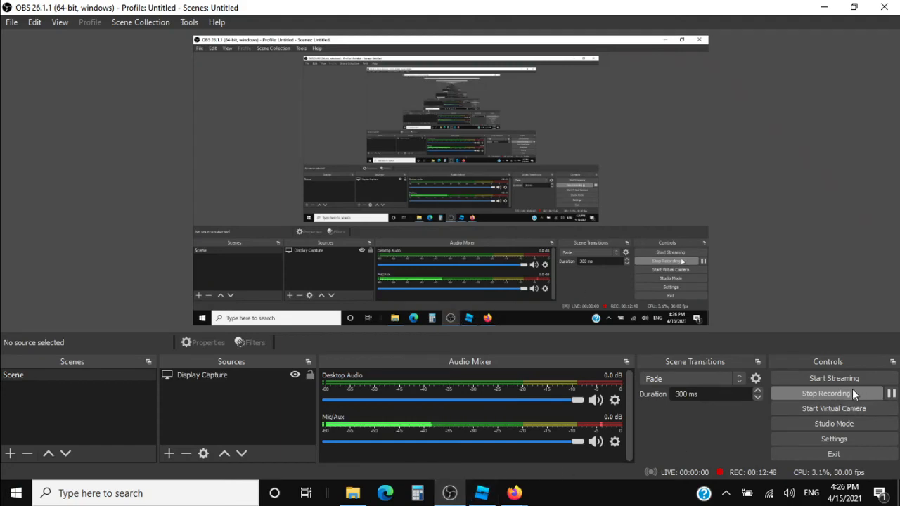